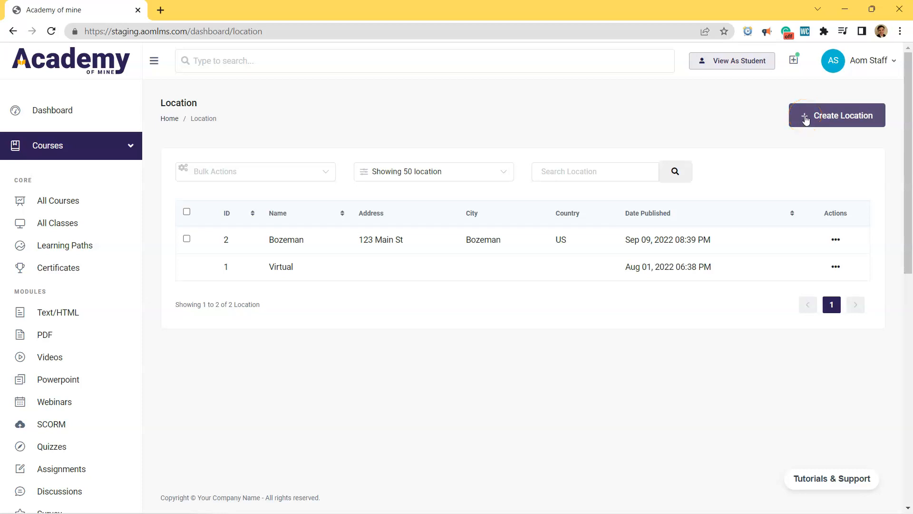
Start a new location named Philly Center City and enter its street address
click(805, 119)
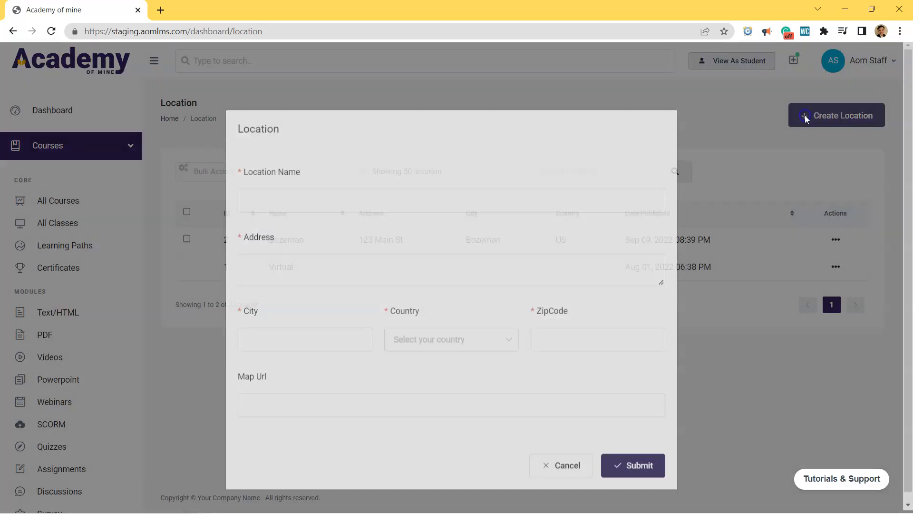
click(298, 204)
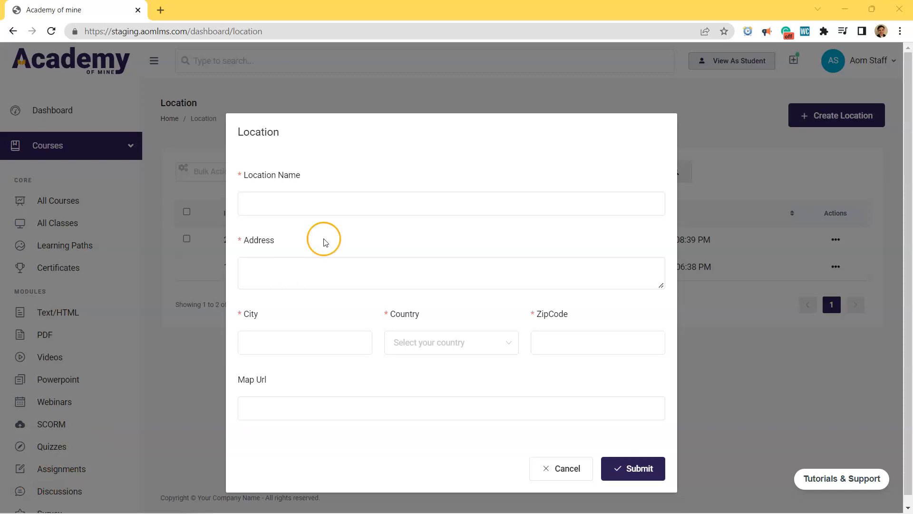
click(308, 206)
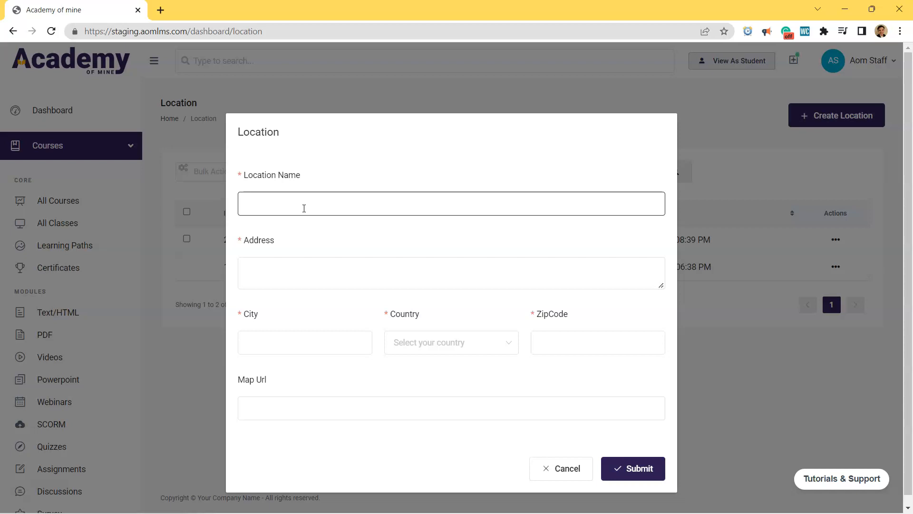
text(Philly Center City)
key(Tab)
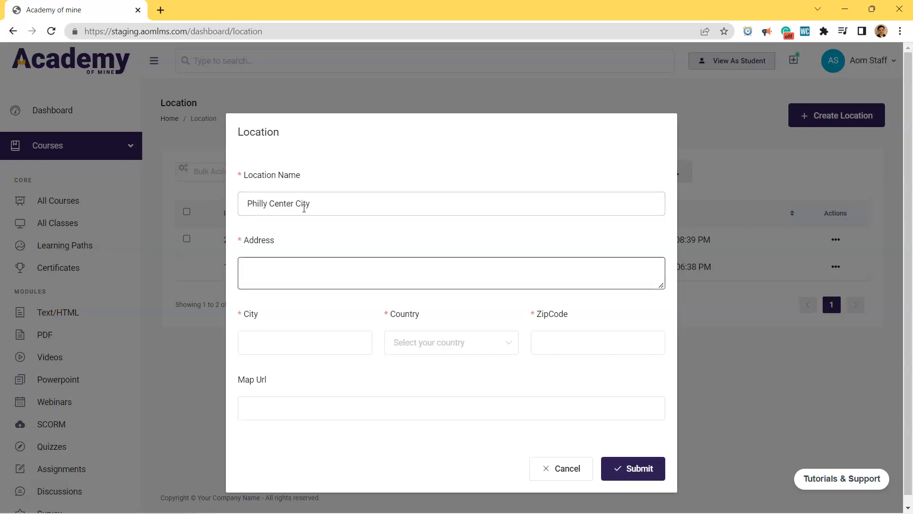
text(1739 cotton candy place #1300)
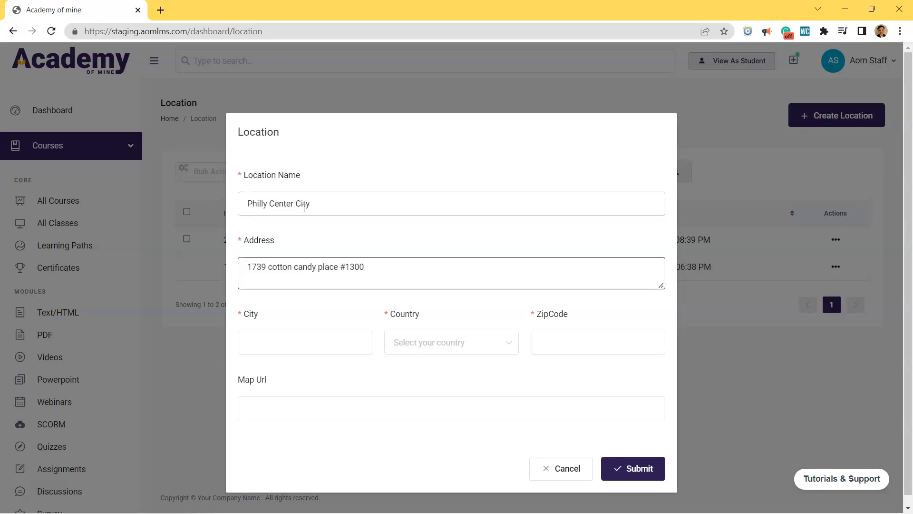
key(Tab)
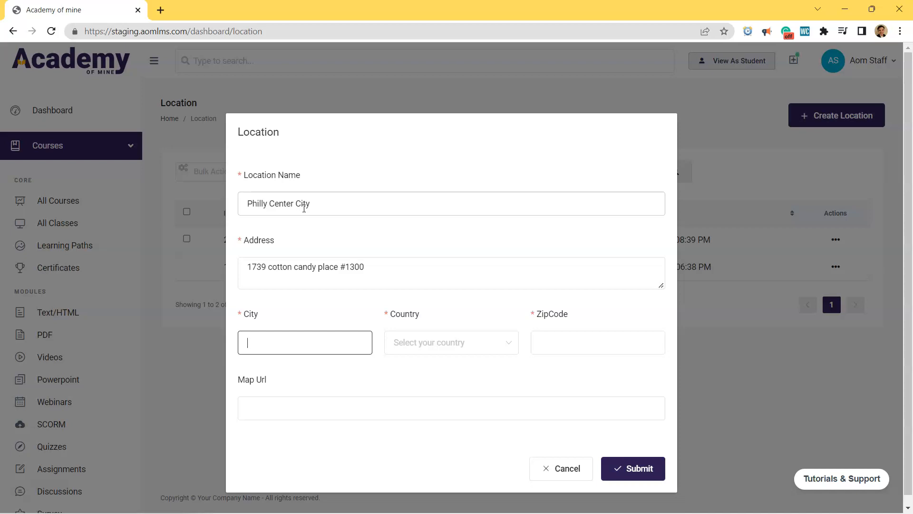
Set the location's city to Philadelphia and its country to United States
text(Philadelphia)
key(Tab)
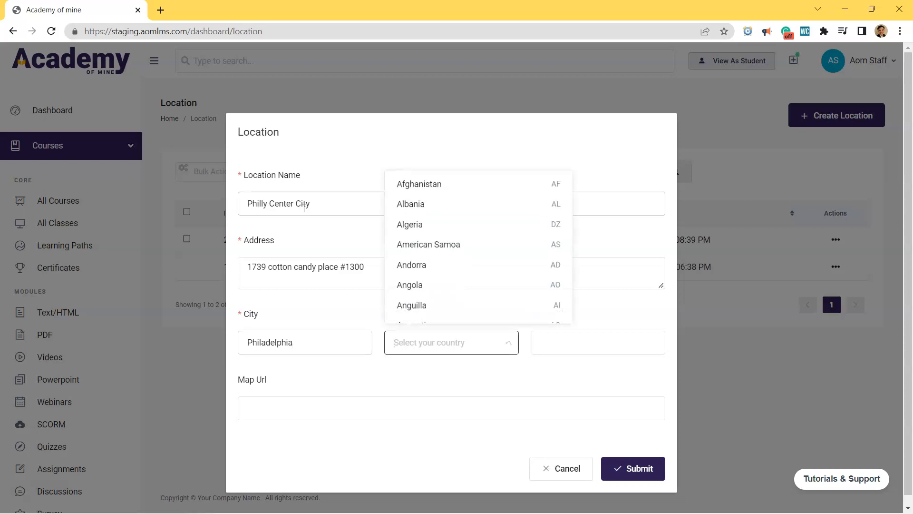
text(un)
key(Down)
key(Down)
key(Down)
key(Down)
key(Down)
key(Down)
key(Down)
key(Down)
key(Return)
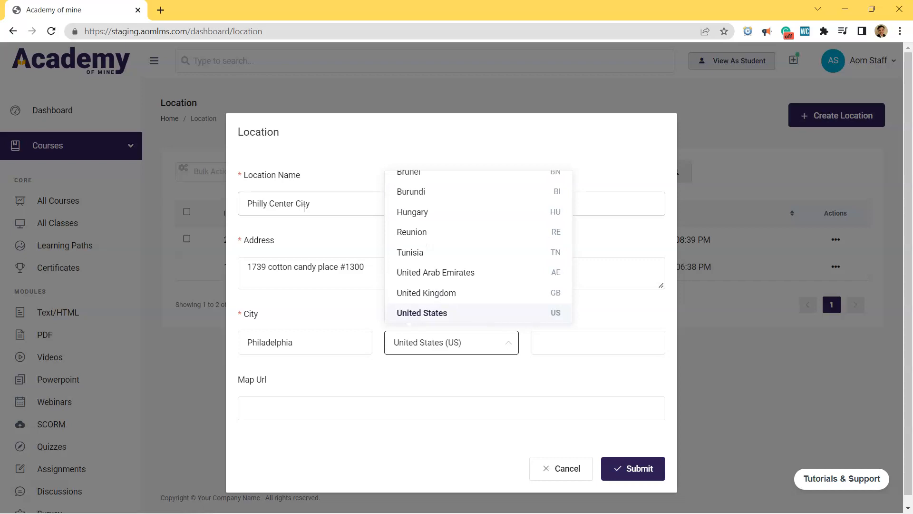
Enter the location's zip code, leave the map URL empty, and submit the new location
key(Tab)
text(19110)
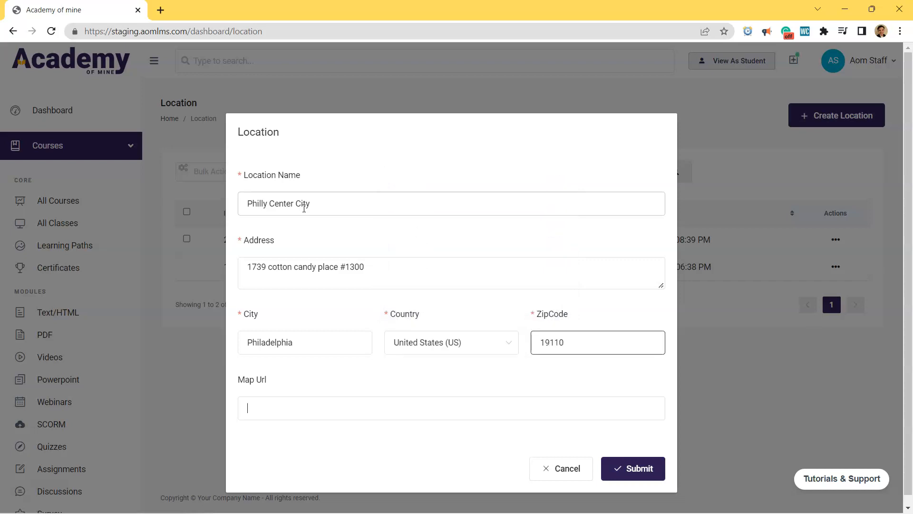
key(Tab)
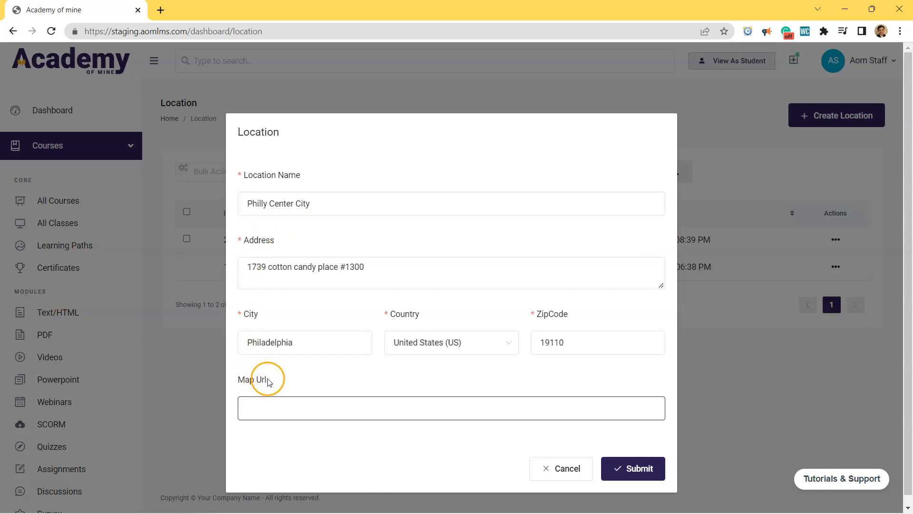
click(631, 462)
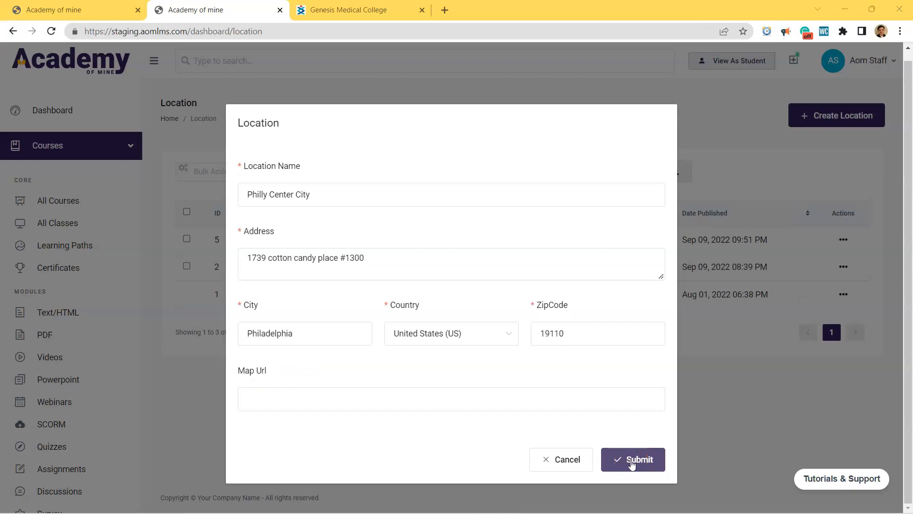
click(631, 462)
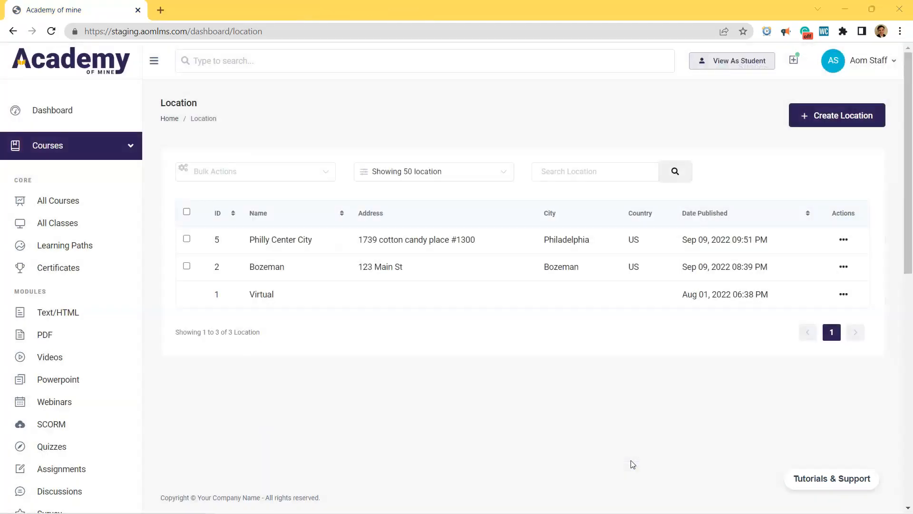
click(372, 367)
click(335, 279)
click(175, 360)
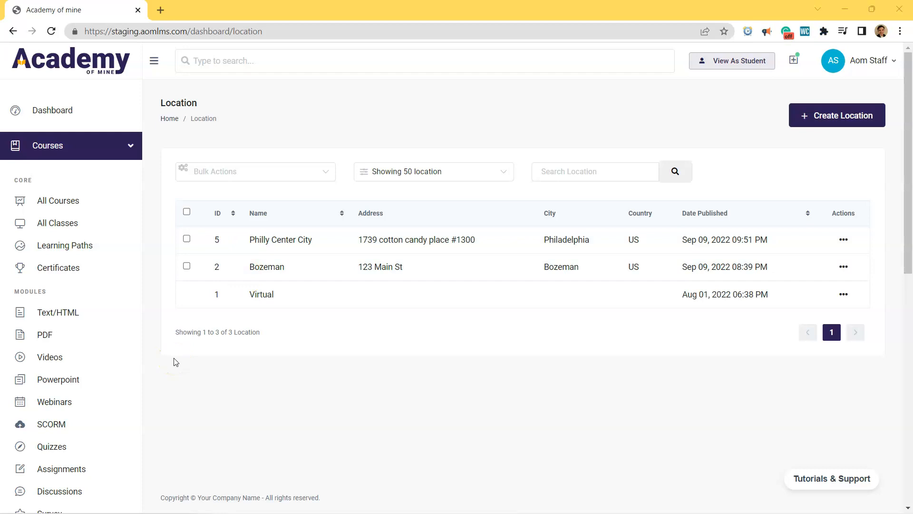
Start a new course from the list of all courses and set its study method to Instructor Led
click(86, 203)
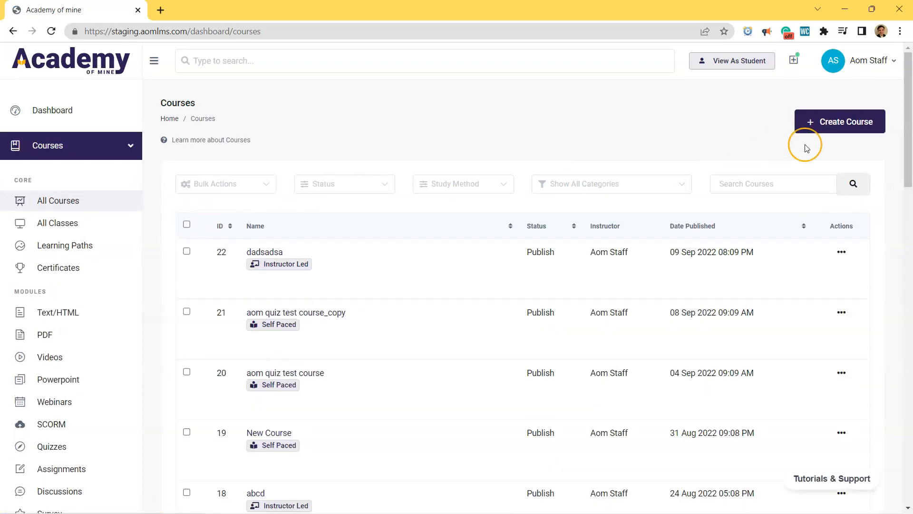
click(830, 126)
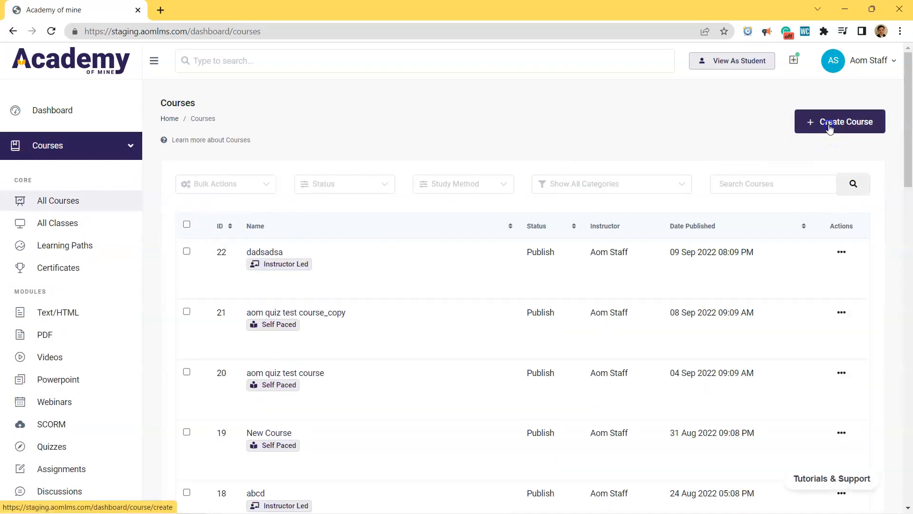
click(259, 284)
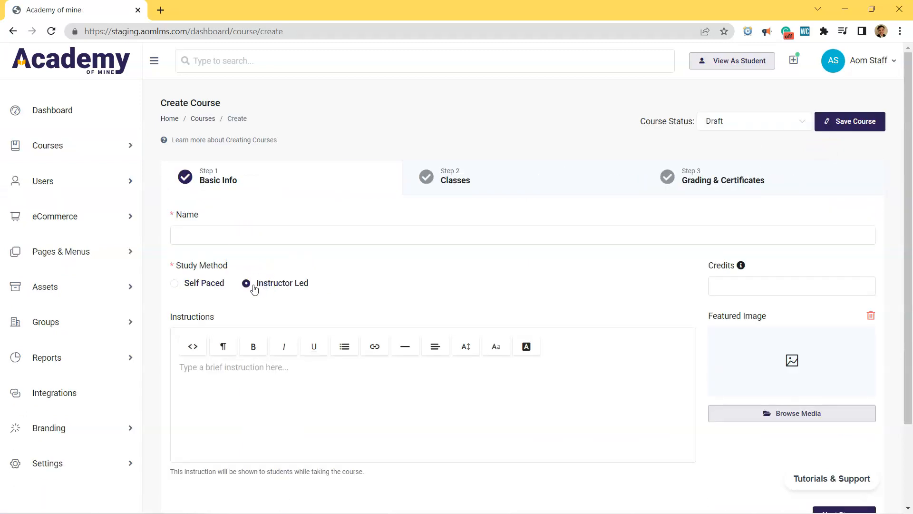
click(242, 234)
text(First cours)
key(ctrl+a)
key(BackSpace)
text(Safety)
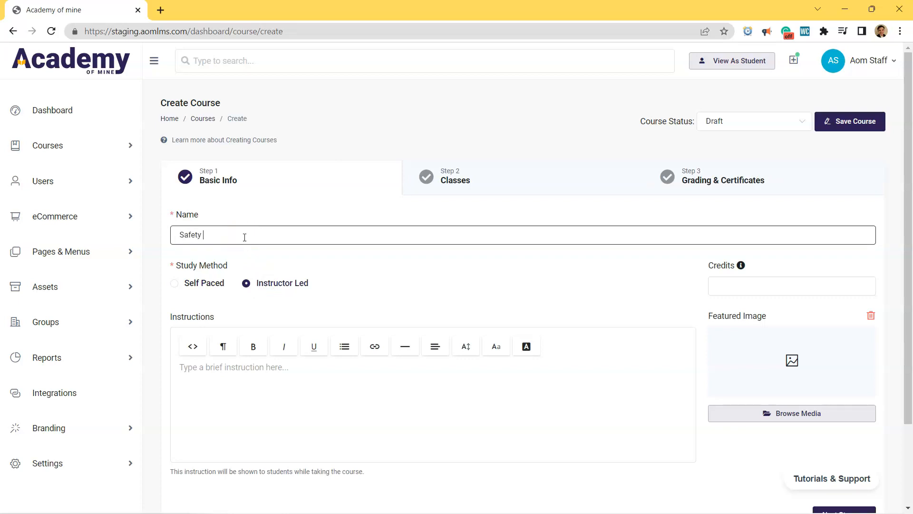
key(BackSpace)
key(BackSpace)
key(BackSpace)
key(BackSpace)
key(BackSpace)
key(BackSpace)
key(BackSpace)
Name the course "Food Safety Training - September 2022"
text(Food Safety Training - Septemb)
key(BackSpace)
key(BackSpace)
text(mber 2022)
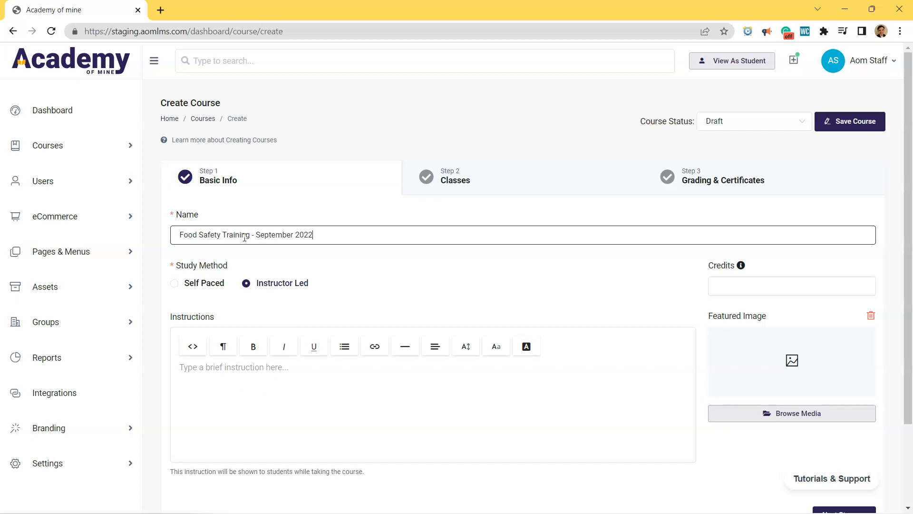
Write the course instructions as "Hey, welcome to food safety training..."
click(259, 372)
click(259, 368)
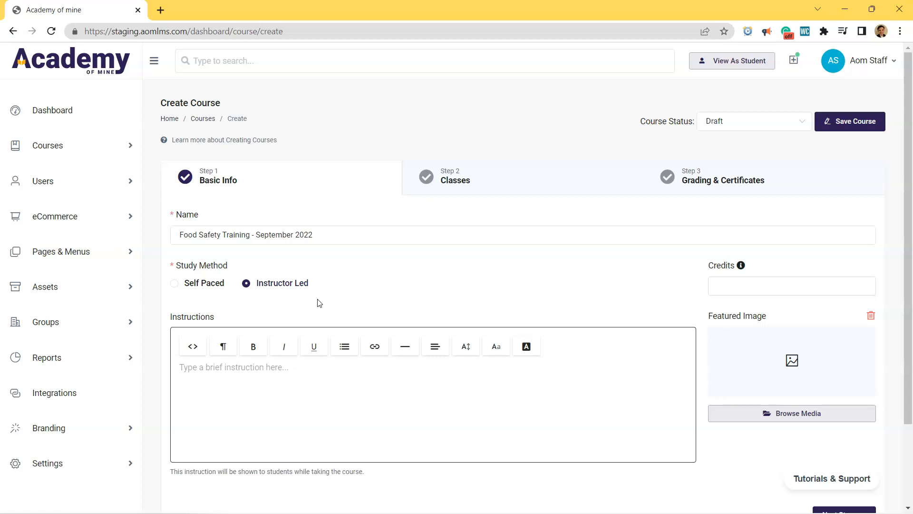
text(Hey, welcome to food safety training...)
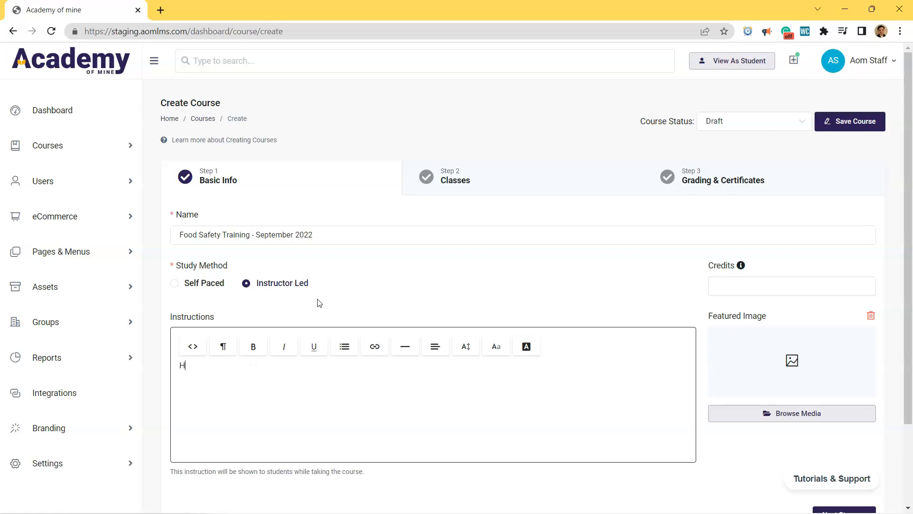
click(734, 286)
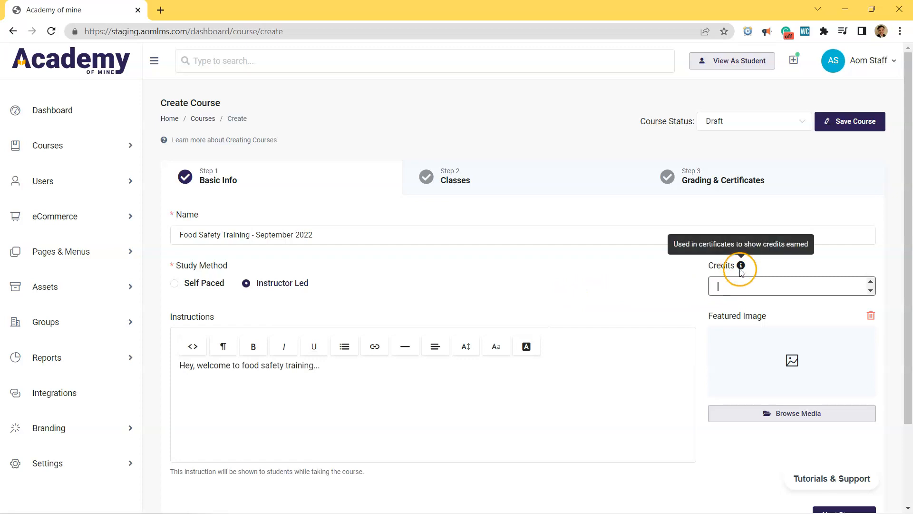
click(870, 281)
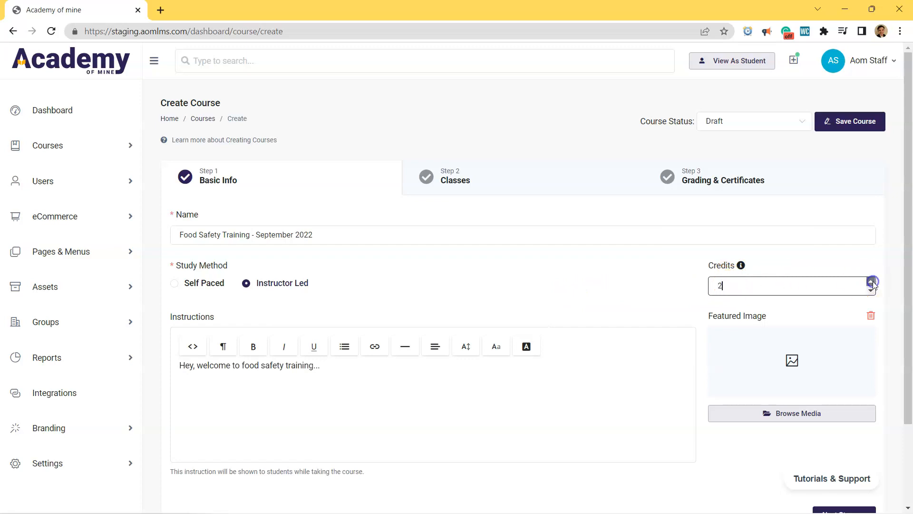
text(54)
key(BackSpace)
click(745, 284)
key(BackSpace)
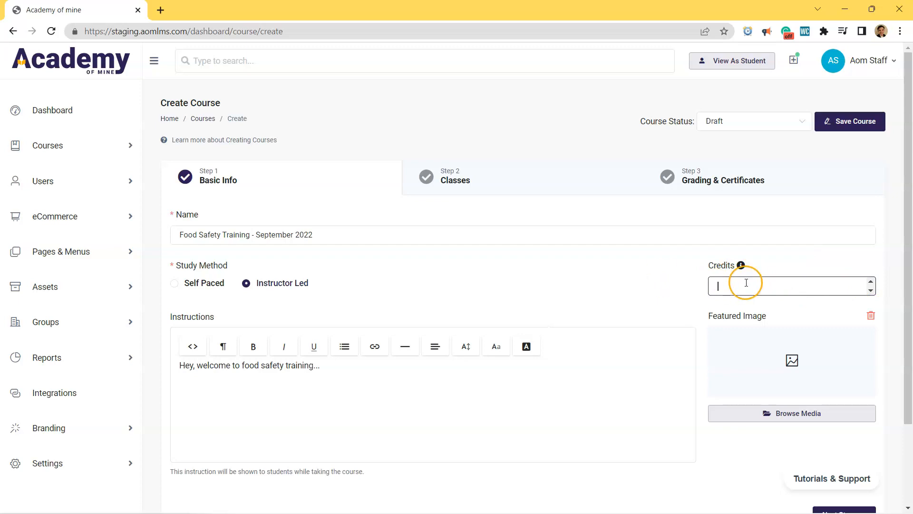
Try to choose the check PNG image from the media library as the course's featured image
click(805, 411)
scroll(402, 374, down, 7)
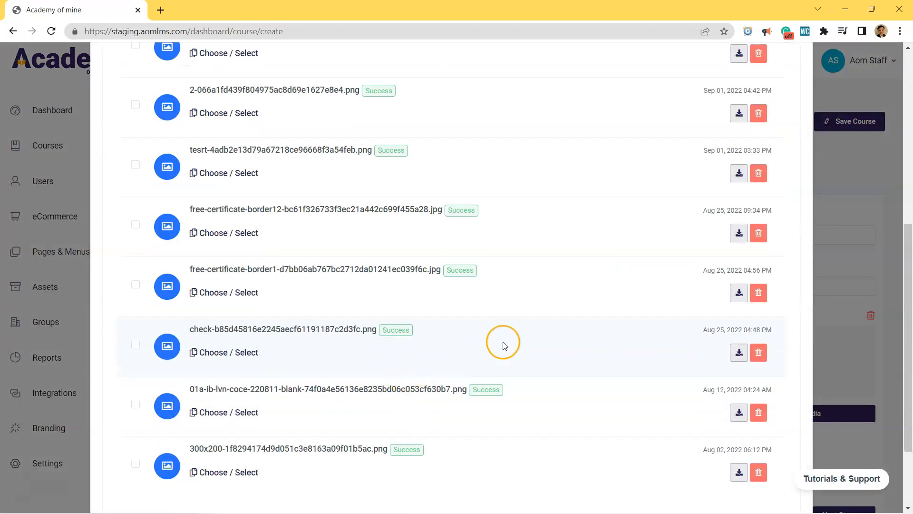
click(227, 353)
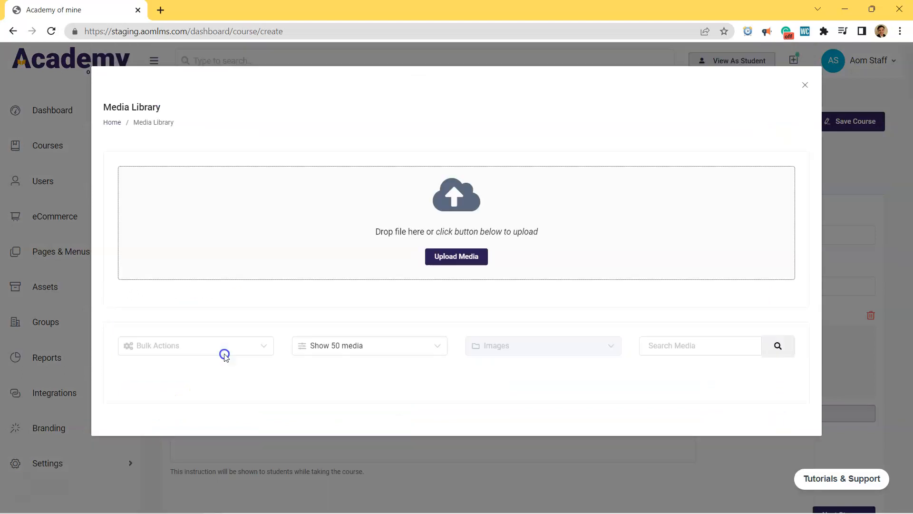
scroll(790, 352, down, 2)
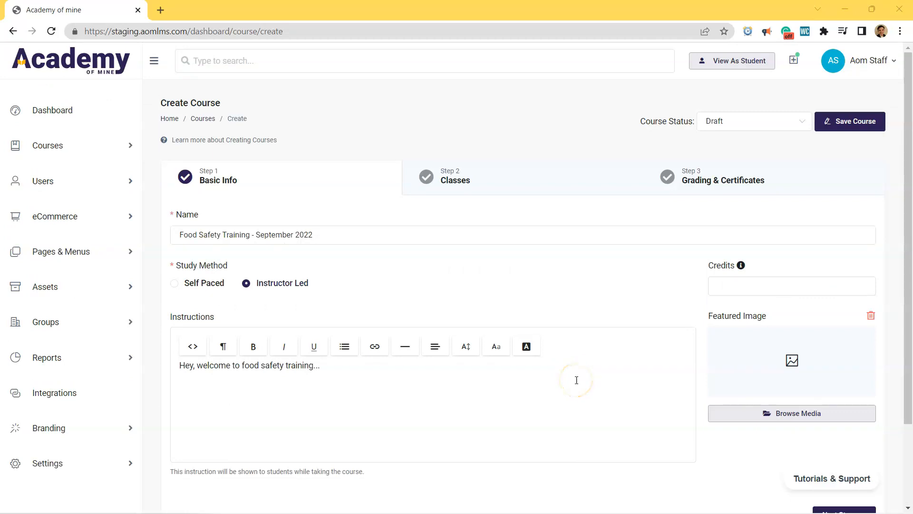
Save the food safety course with Draft status and go to its Classes step
click(843, 134)
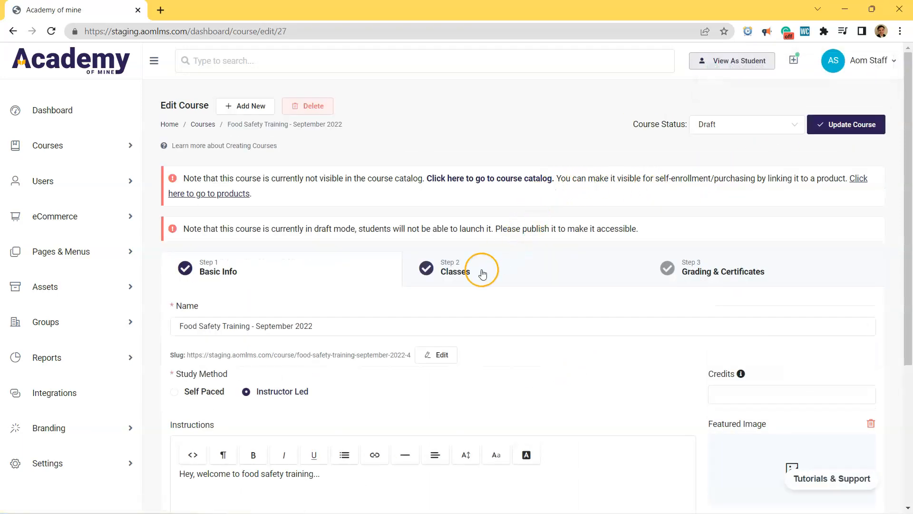
scroll(480, 271, down, 1)
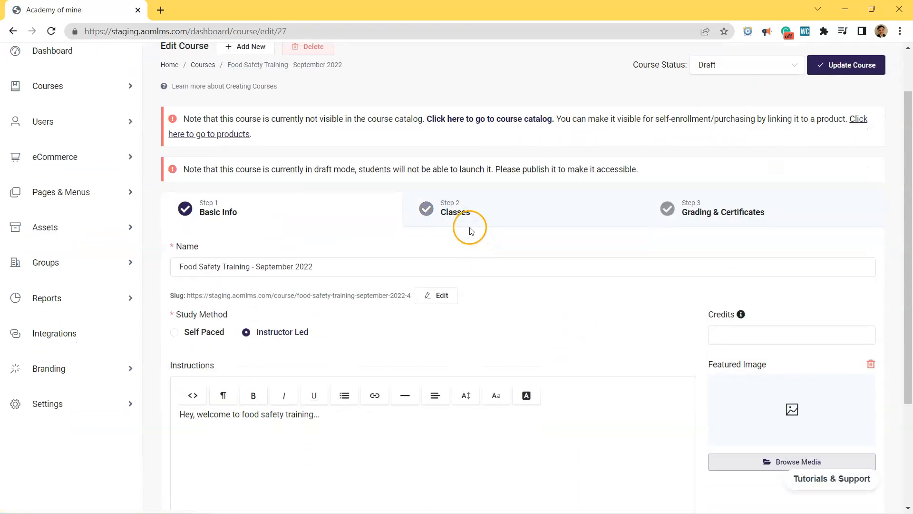
click(466, 214)
click(491, 217)
scroll(491, 217, down, 1)
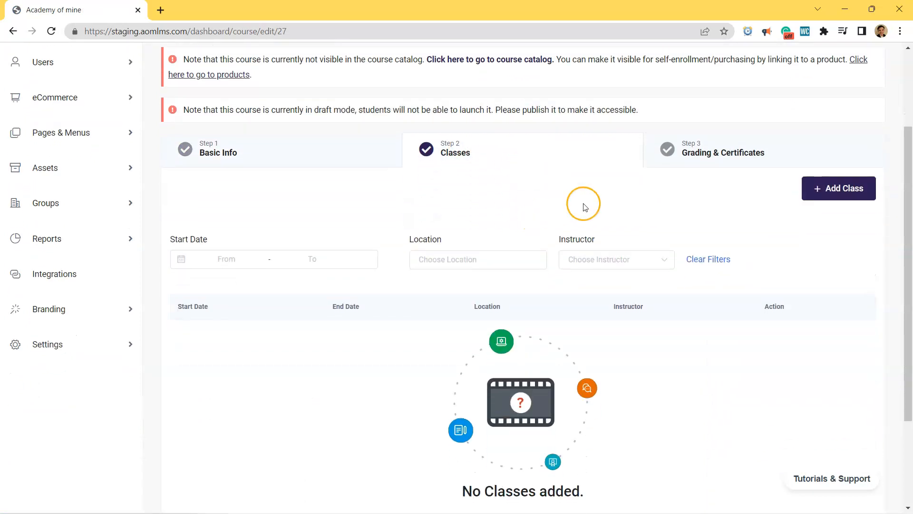
Start adding a One Time class to the course and set its location to Philly Center City
click(837, 201)
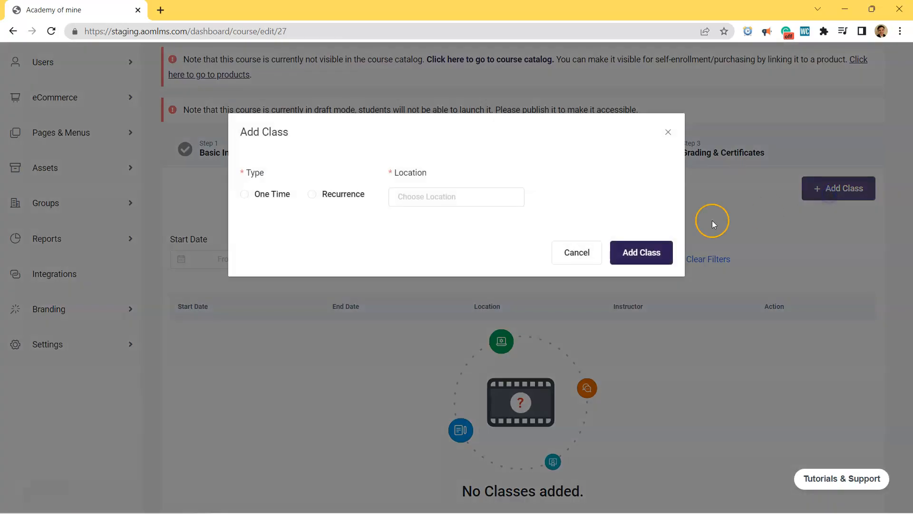
click(270, 195)
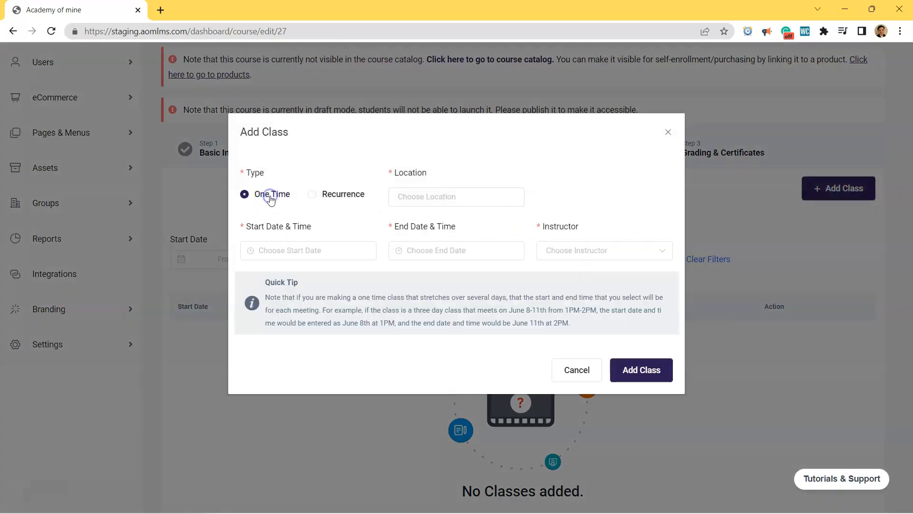
click(14, 470)
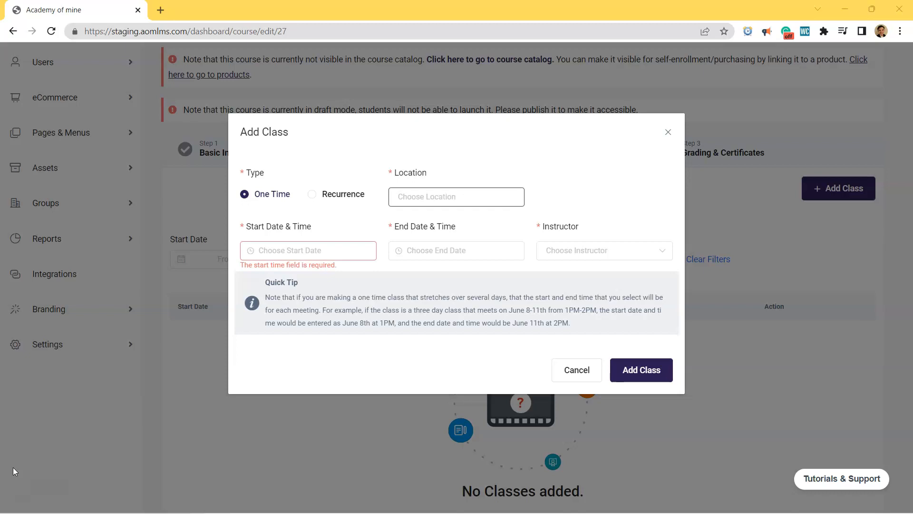
click(431, 198)
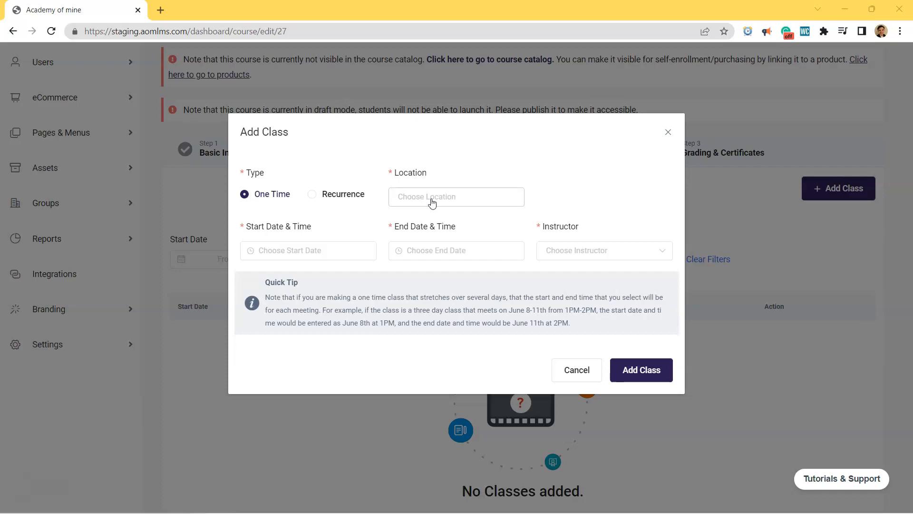
click(432, 202)
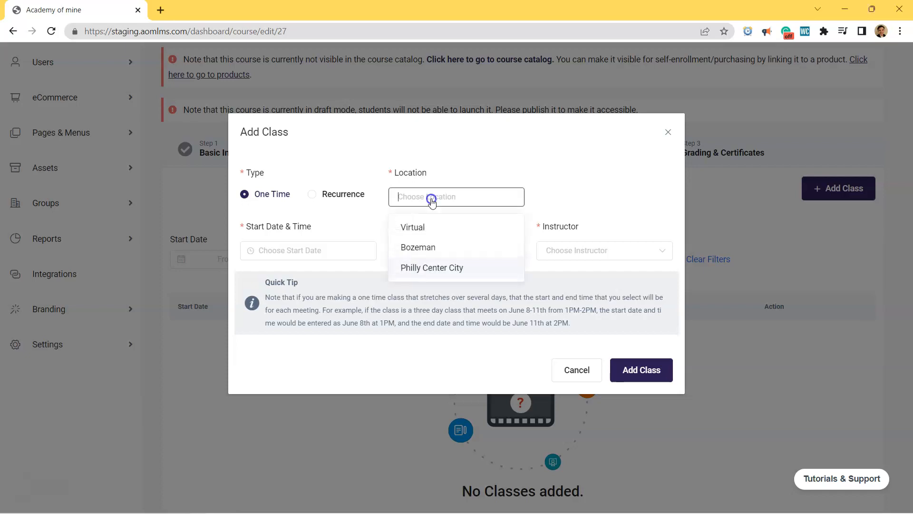
click(435, 269)
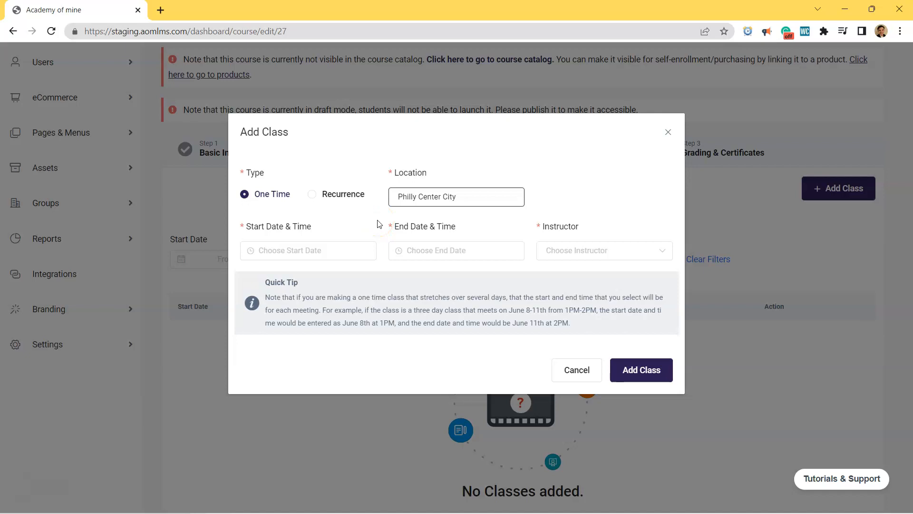
Read the Quick Tip on how start and end times apply to one-time classes that stretch over several days
click(288, 248)
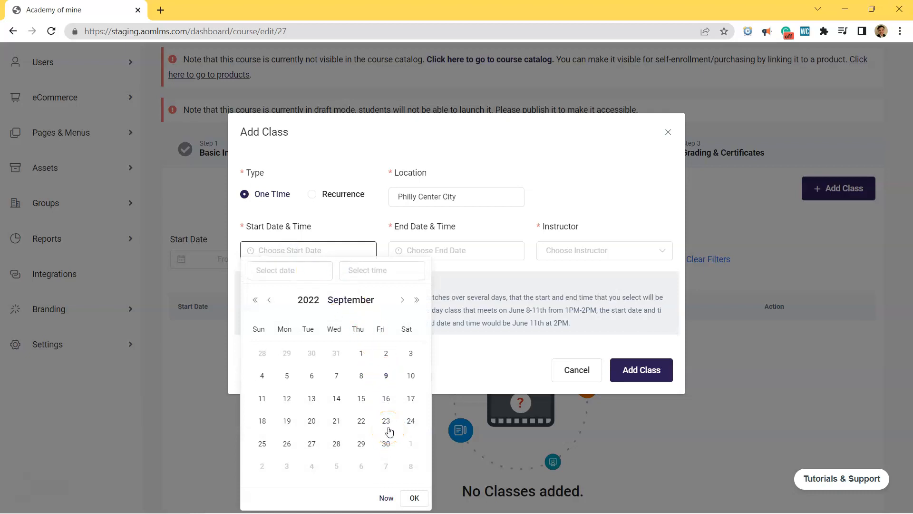
click(352, 231)
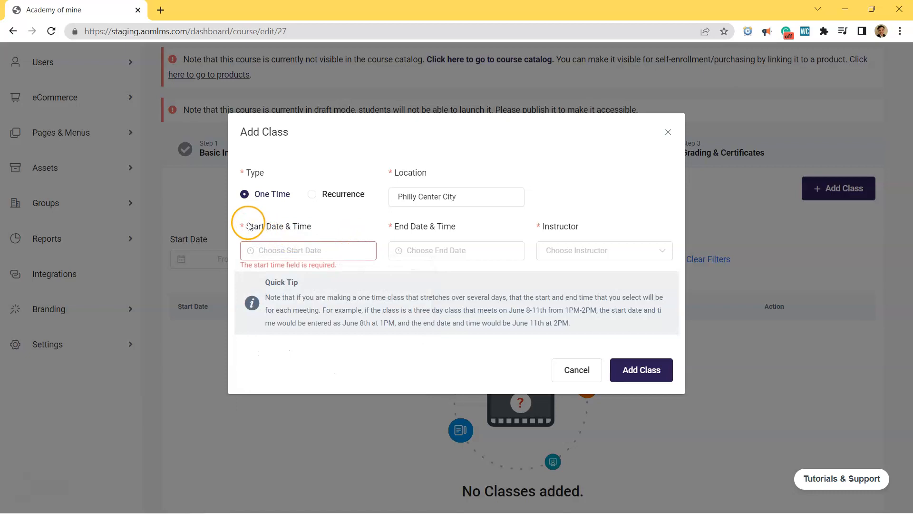
drag(265, 297, 604, 331)
click(584, 323)
click(372, 282)
click(330, 246)
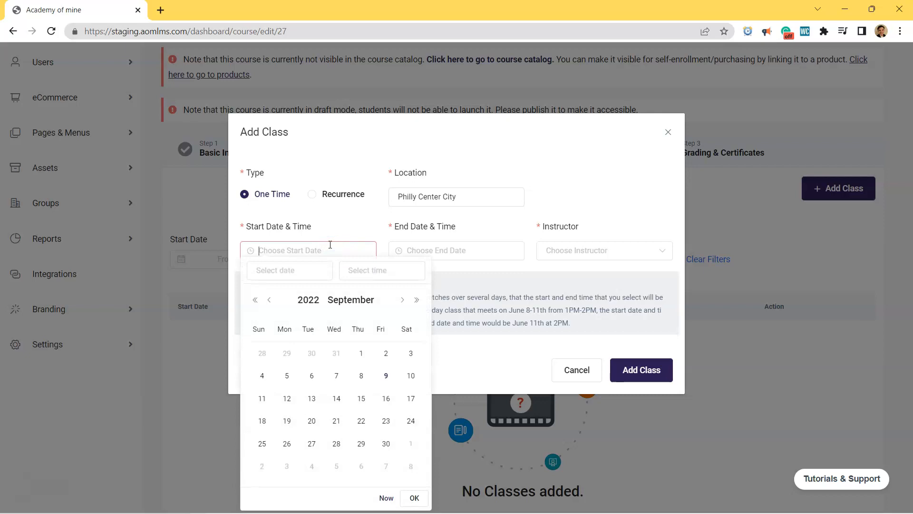
click(331, 230)
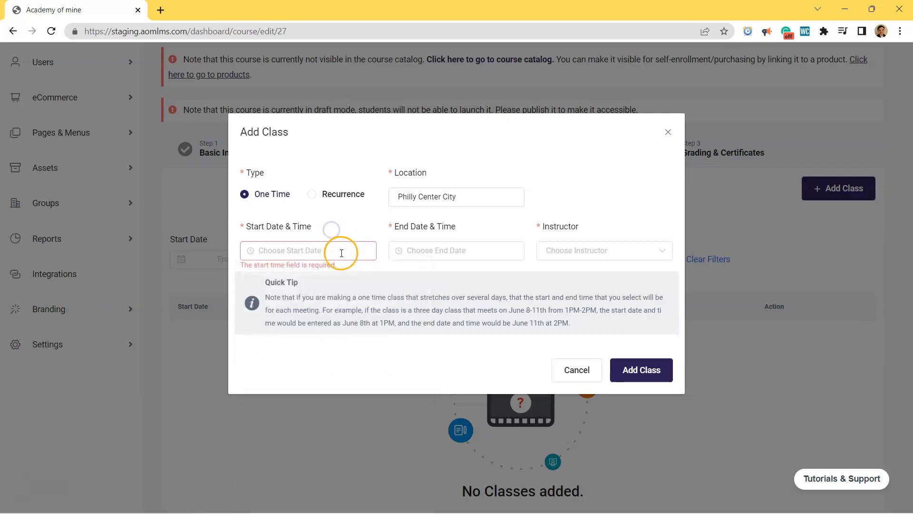
Set the class's start date and time to 23-Sep-2022 12:00 PM
click(342, 249)
click(327, 254)
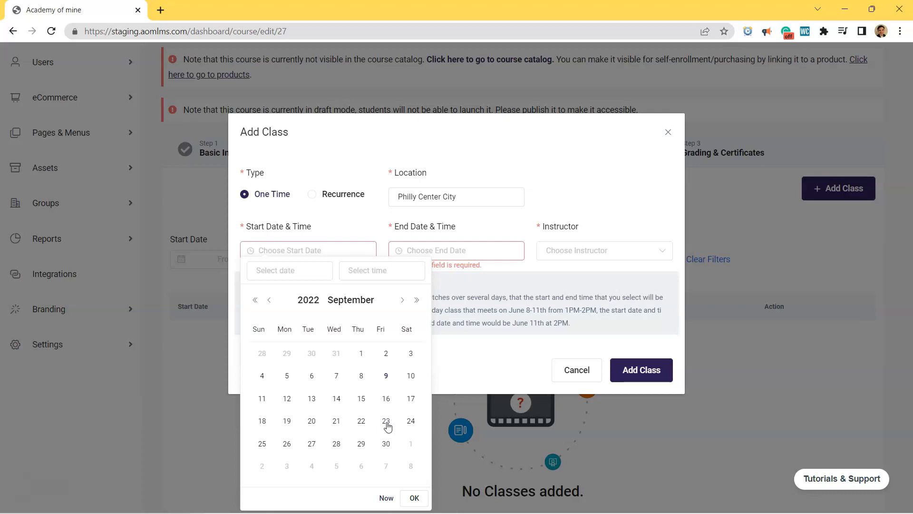
click(386, 422)
click(364, 270)
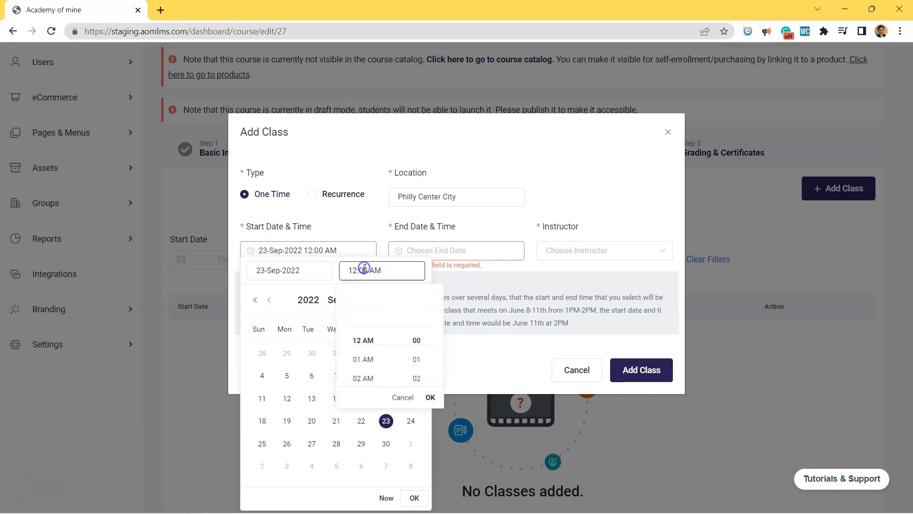
scroll(370, 360, down, 9)
scroll(367, 330, up, 2)
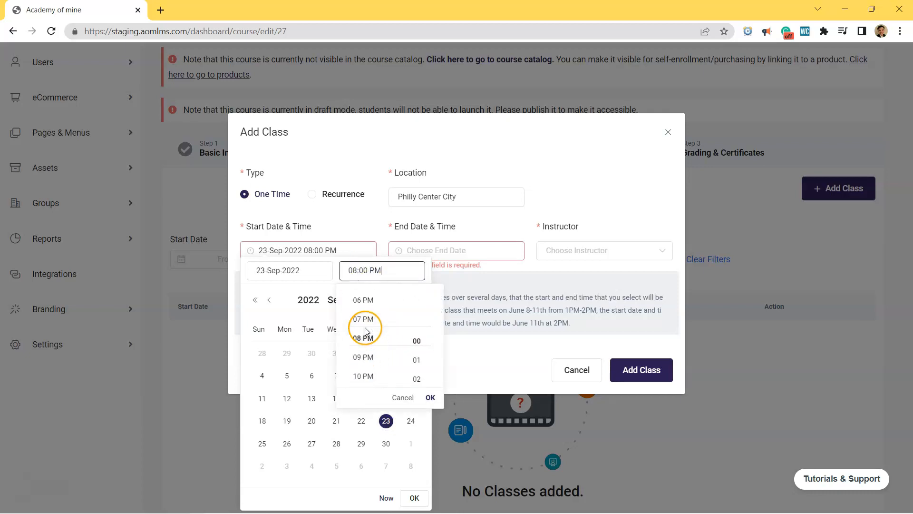
click(371, 309)
click(370, 308)
click(370, 309)
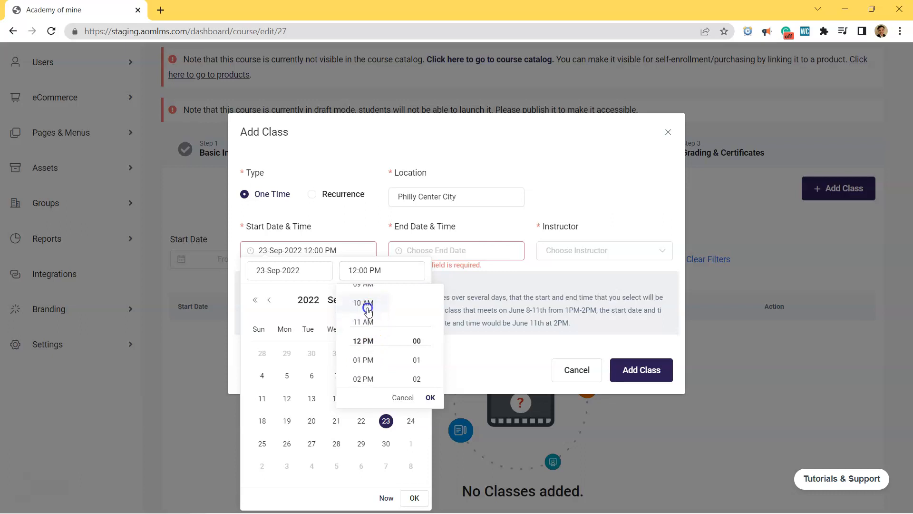
click(430, 398)
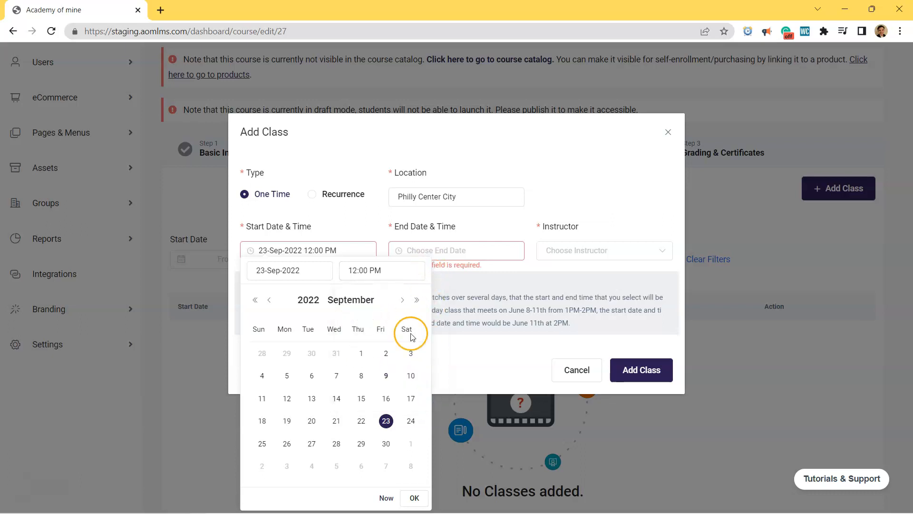
click(417, 497)
Set the class's end date and time to 25-Sep-2022 05:00 PM
click(429, 251)
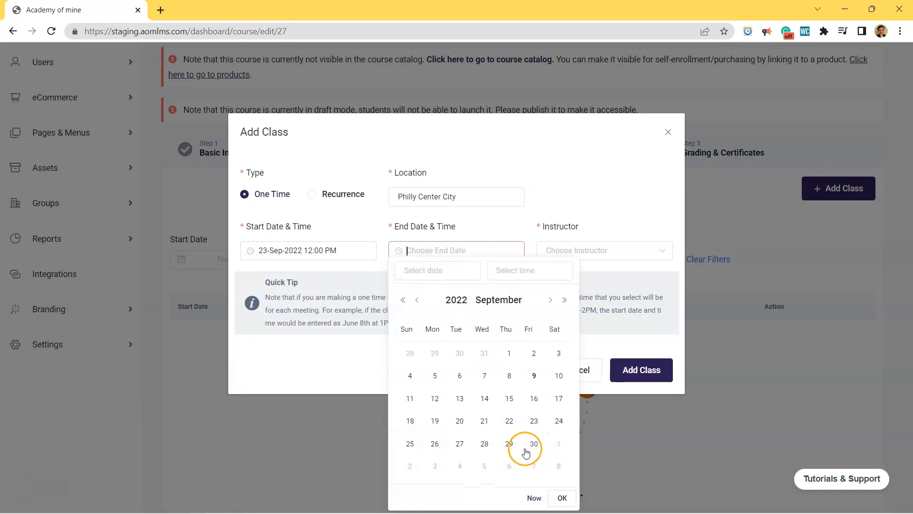
click(416, 447)
click(507, 270)
scroll(518, 342, down, 4)
click(523, 345)
scroll(524, 348, down, 4)
scroll(525, 347, up, 2)
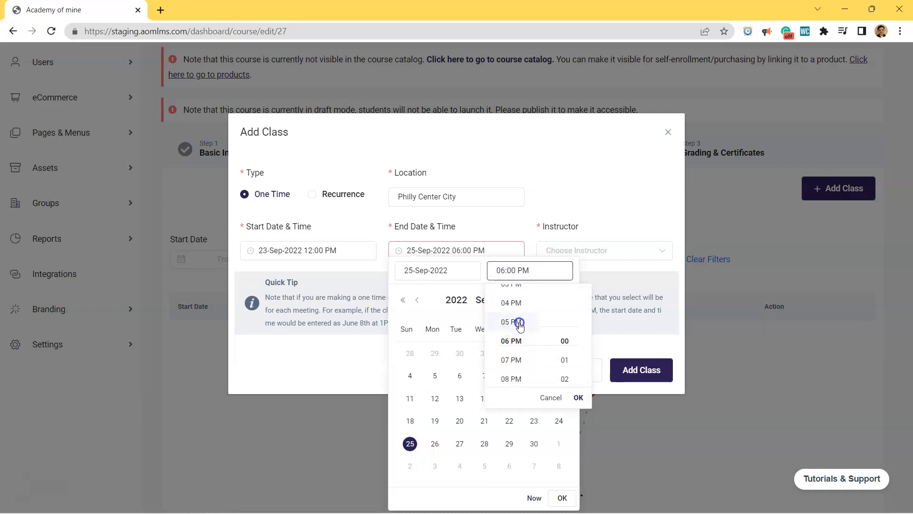
click(576, 398)
click(562, 497)
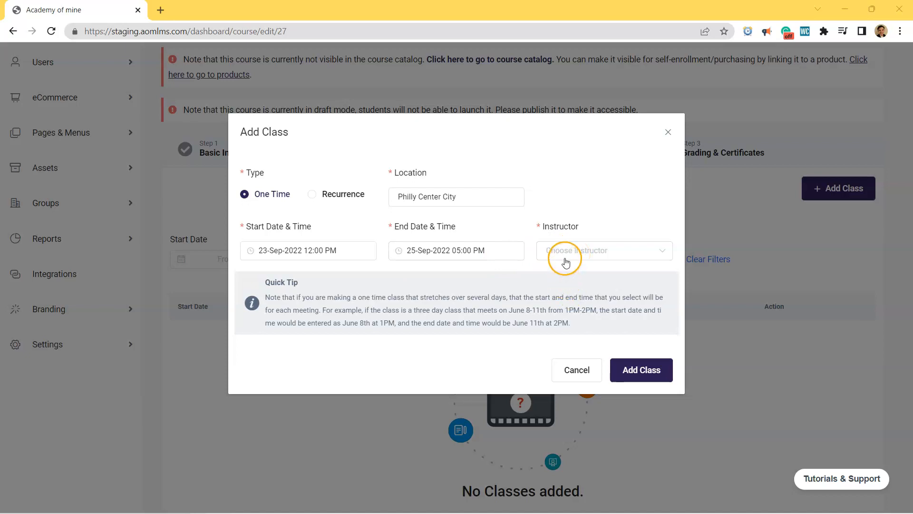
Assign the first listed instructor to the class and add the class to the course
click(566, 250)
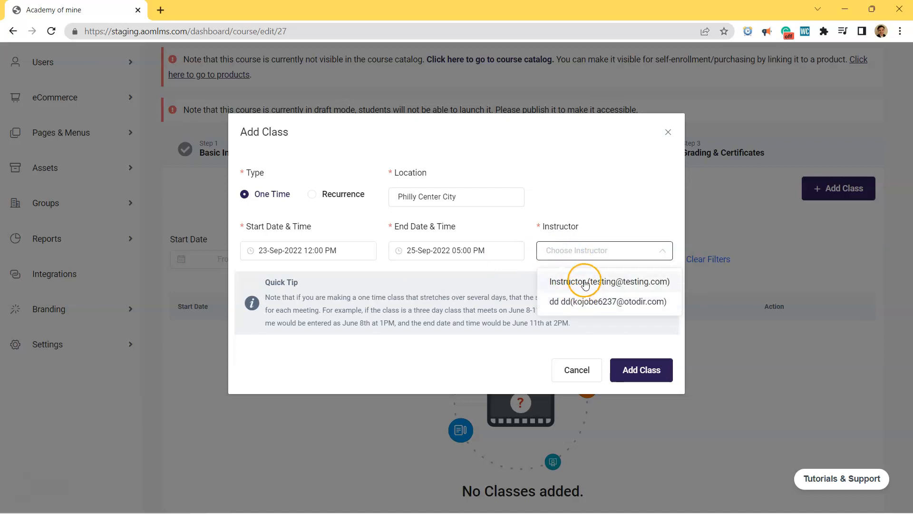
click(584, 287)
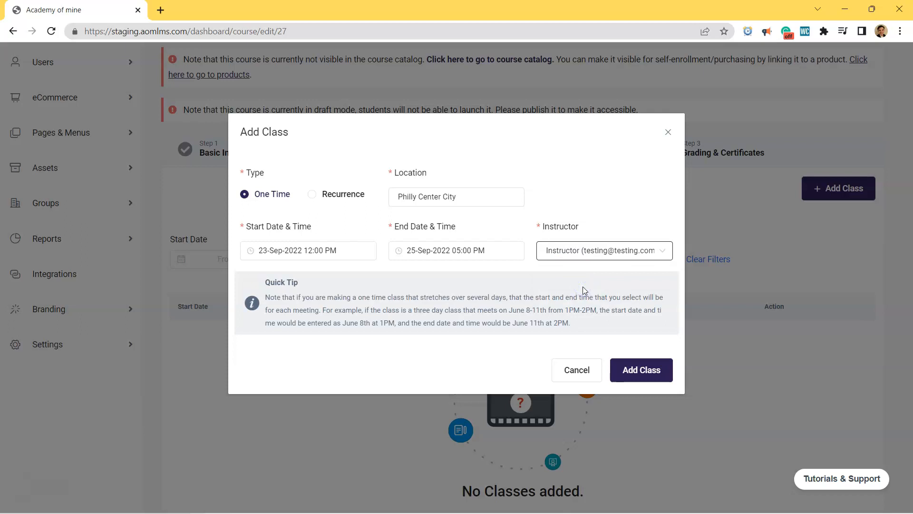
click(624, 369)
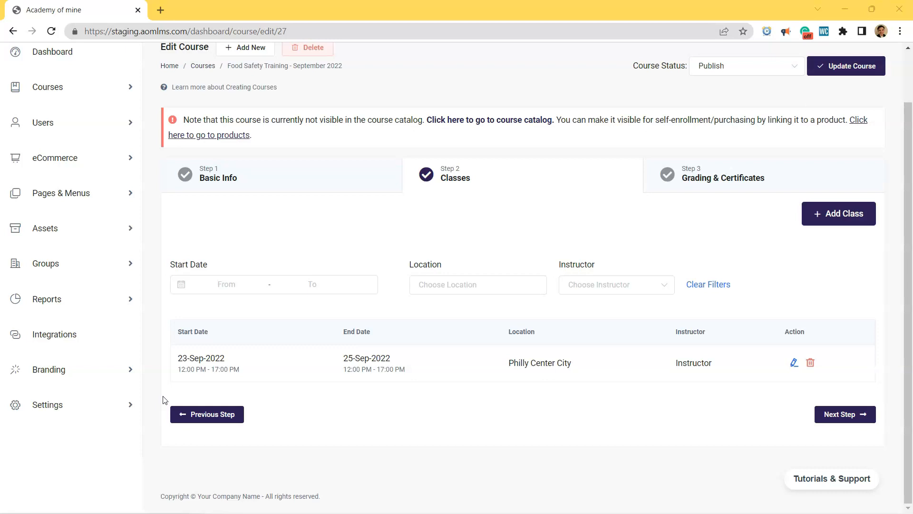
Review the added class's dates, location, instructor and available actions in the class list
drag(179, 357, 426, 367)
click(426, 368)
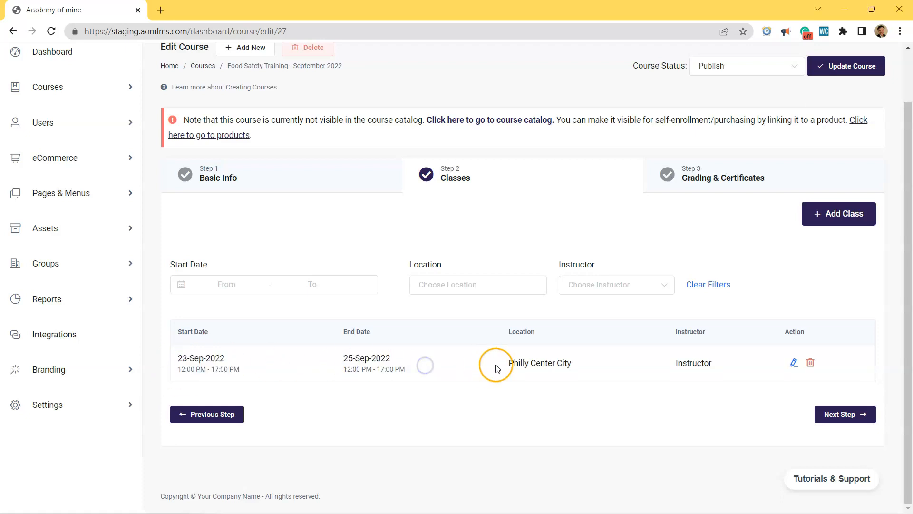
drag(496, 367, 546, 365)
drag(666, 362, 715, 363)
click(737, 363)
click(798, 365)
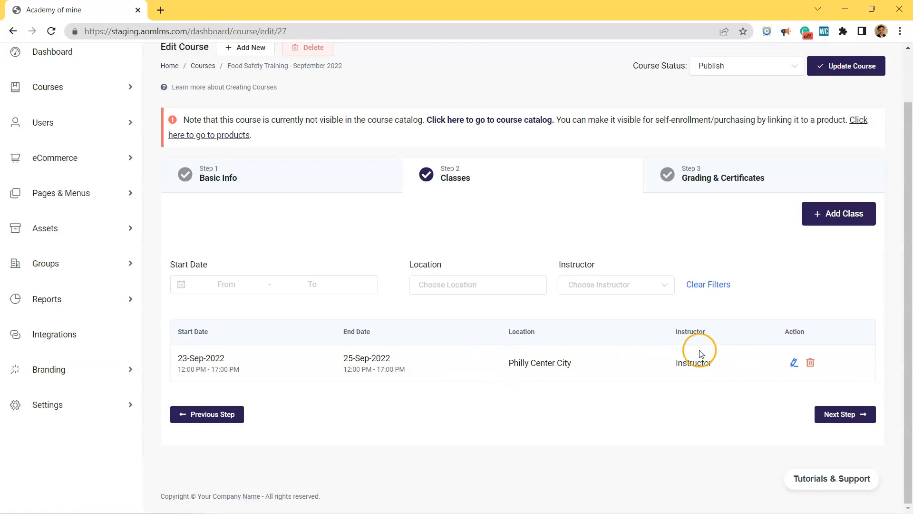
Set the course status to Publish and update the course
scroll(640, 356, up, 2)
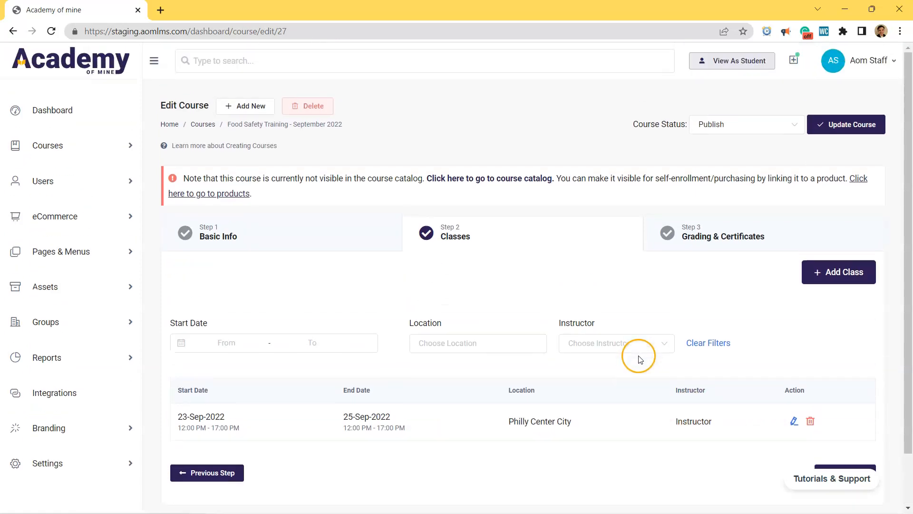
click(756, 126)
click(749, 150)
click(745, 124)
click(749, 172)
click(814, 124)
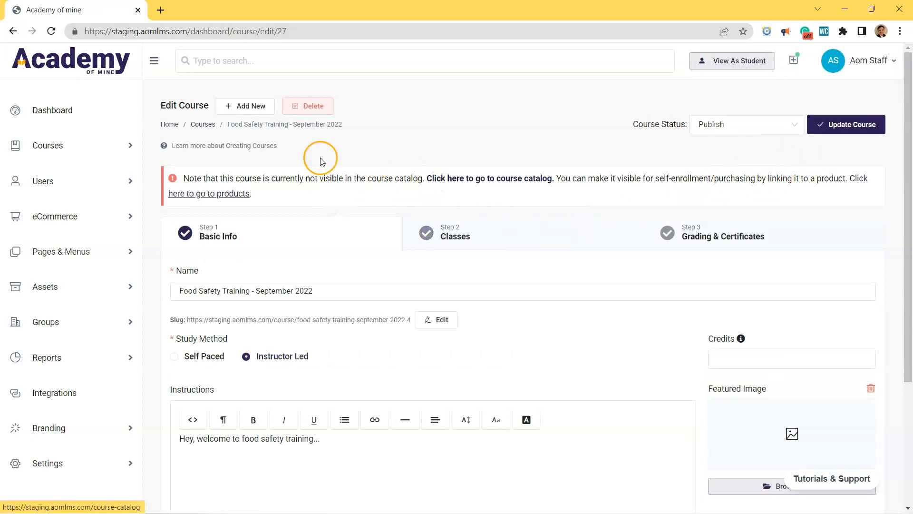
Look through the public course catalog in a separate browser tab and return to the course editor
click(200, 9)
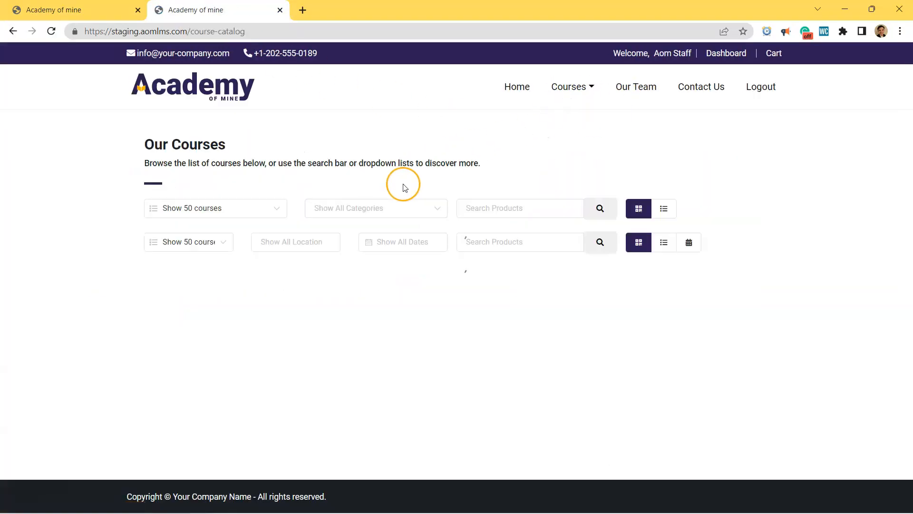
scroll(358, 252, down, 6)
scroll(357, 253, down, 5)
scroll(401, 267, up, 11)
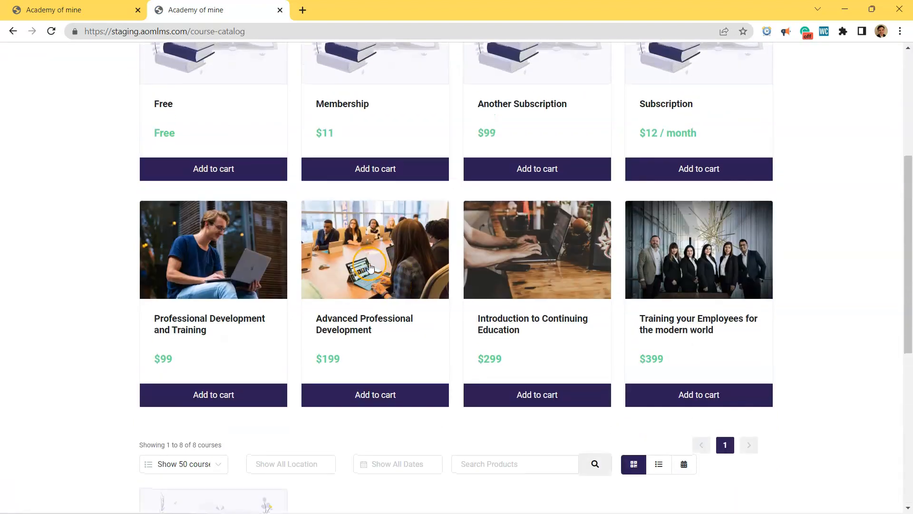
click(88, 12)
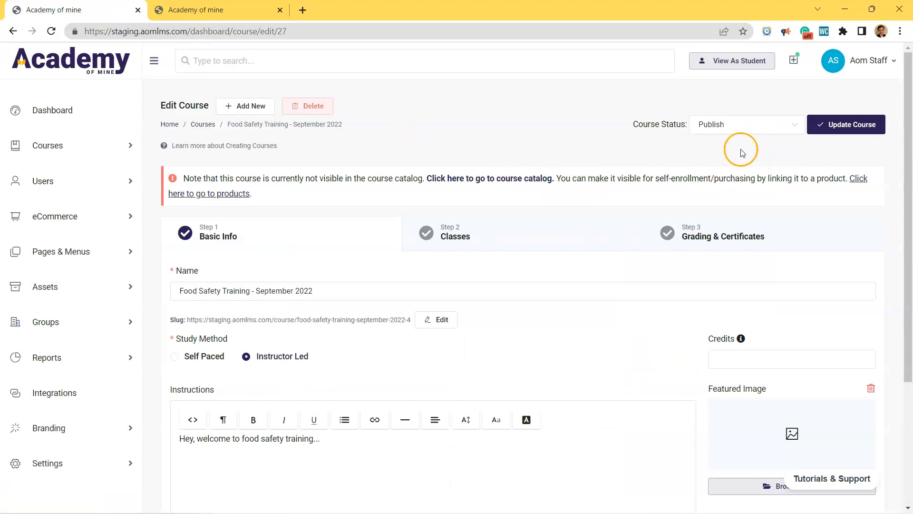
Start a second One Time class in the course's Classes step with start date and time 30-Sep-2022 02:00 PM
click(552, 226)
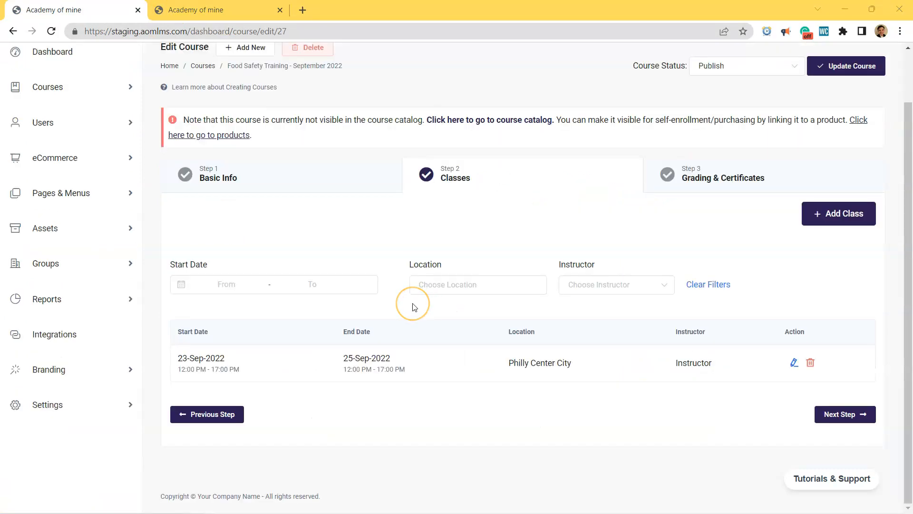
scroll(414, 307, up, 2)
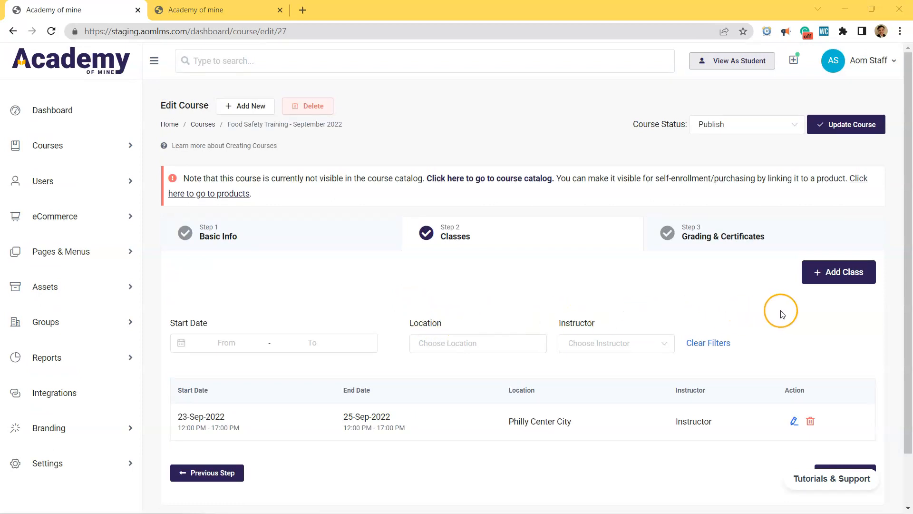
click(832, 283)
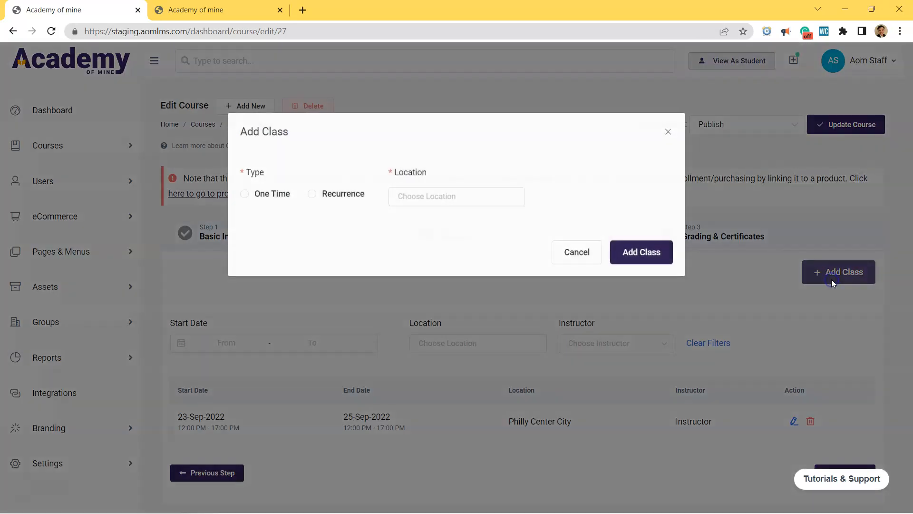
click(261, 196)
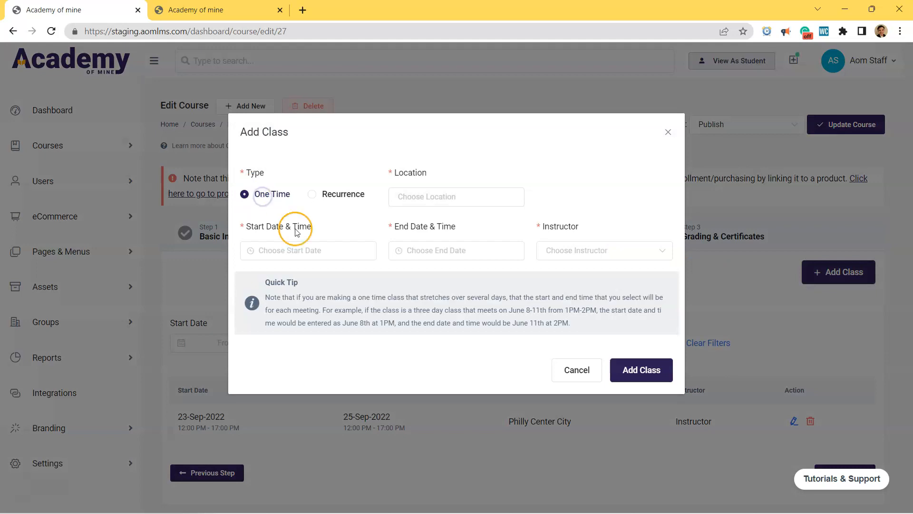
click(305, 247)
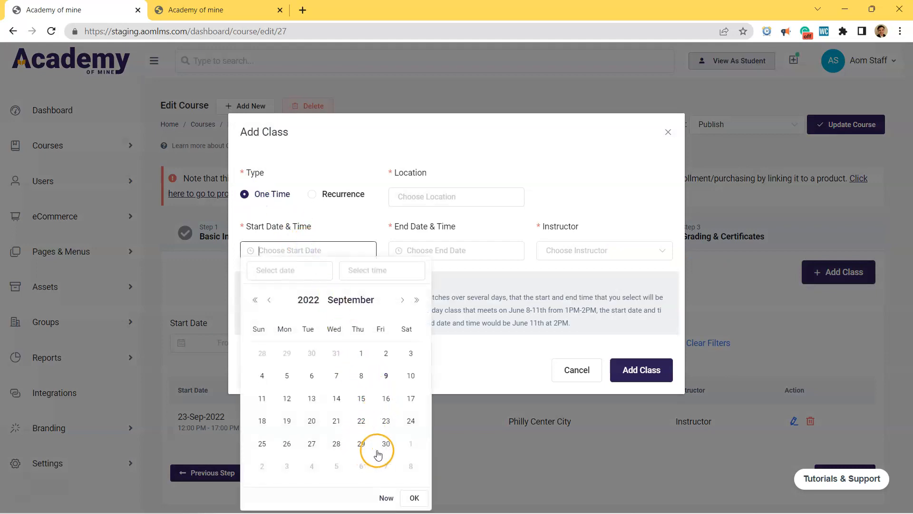
click(386, 445)
click(373, 278)
scroll(381, 352, down, 5)
click(362, 346)
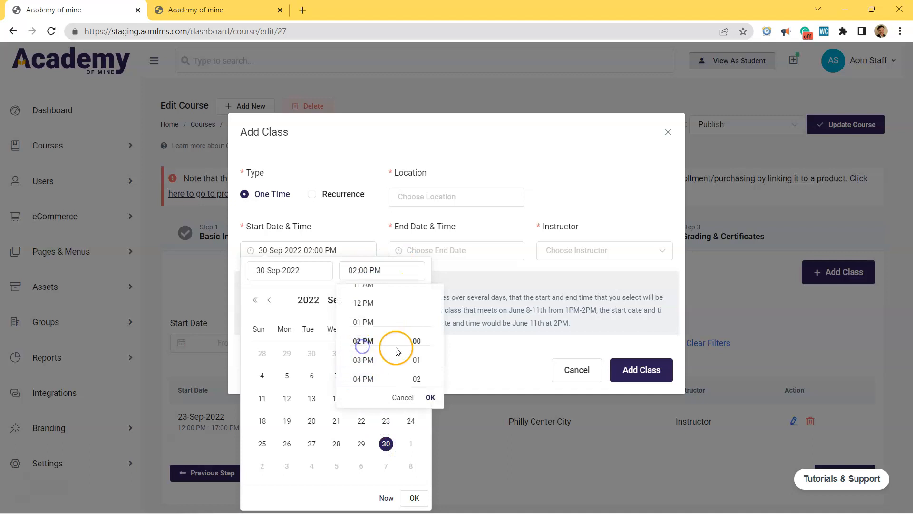
click(430, 397)
Set the second class's end date and time to 30-Sep-2022 06:00 PM
click(431, 250)
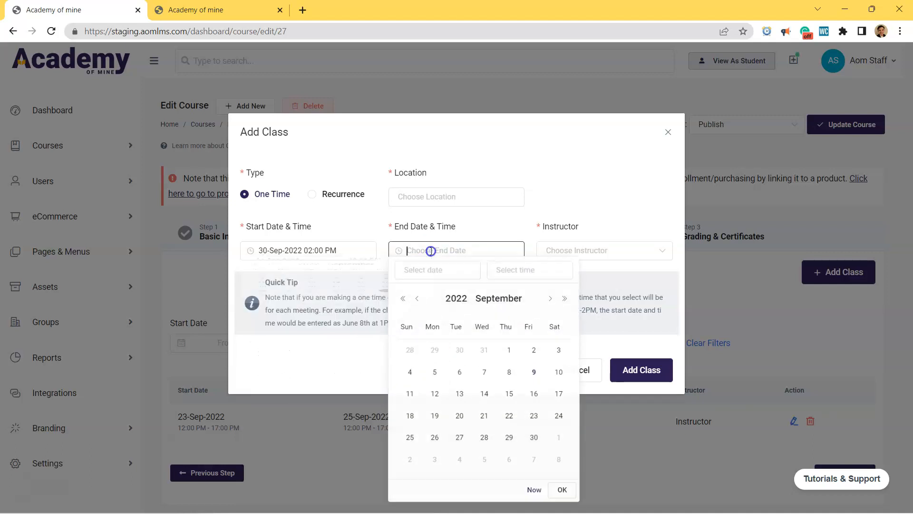
click(534, 438)
click(510, 270)
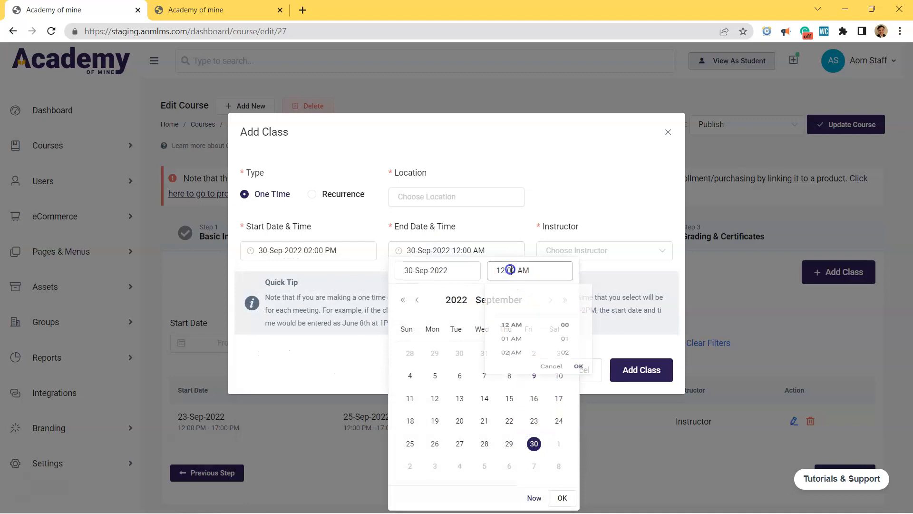
scroll(514, 339, down, 4)
click(514, 340)
click(511, 379)
click(578, 397)
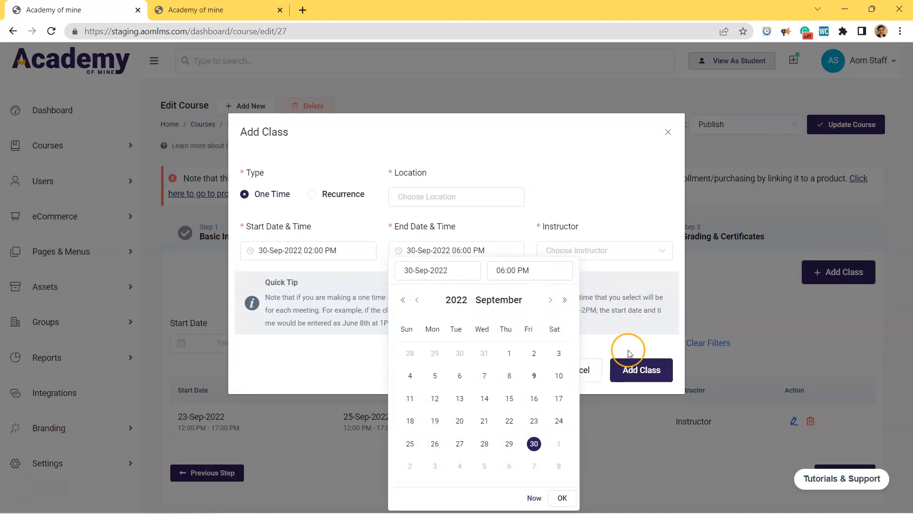
click(562, 497)
Set the second class's location to Philly Center City, assign the second listed instructor, and add the class
click(426, 197)
click(441, 268)
click(581, 252)
click(591, 300)
click(628, 370)
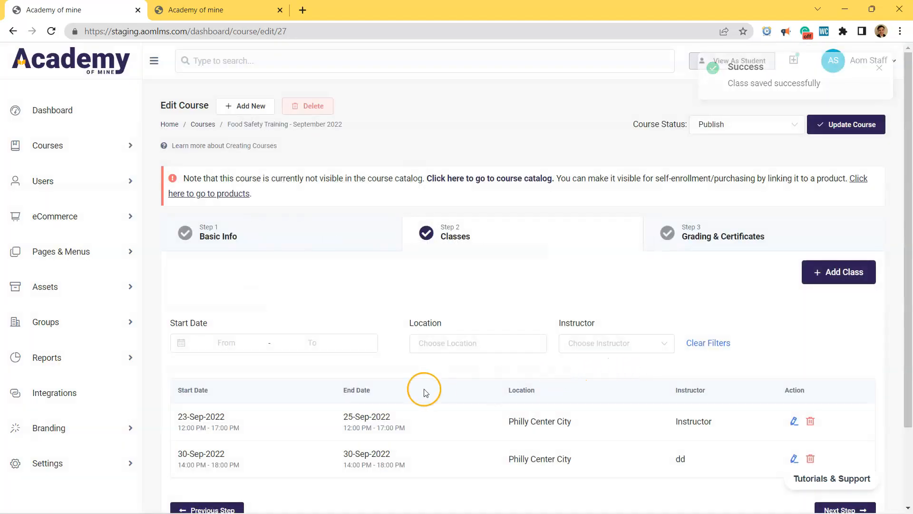
Go to the course's Grading & Certificates step and select the "certificate" template
scroll(426, 392, down, 2)
scroll(312, 435, down, 1)
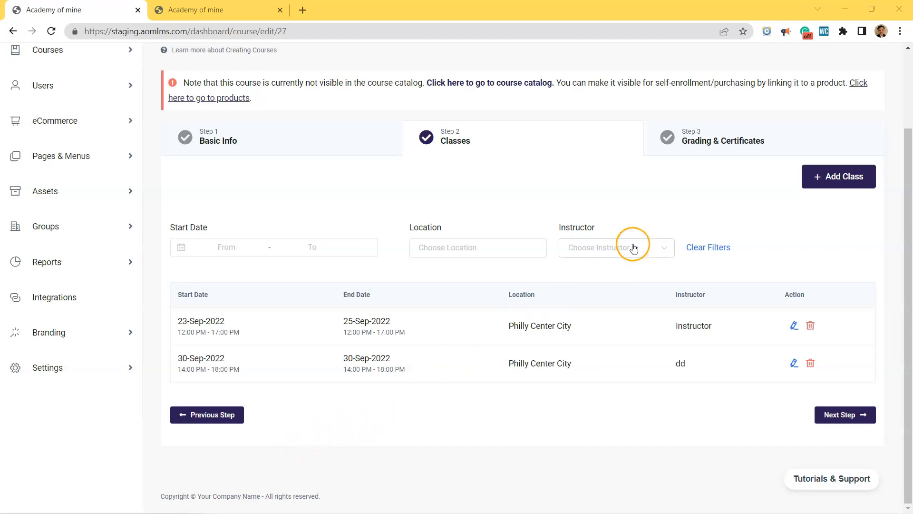
click(744, 143)
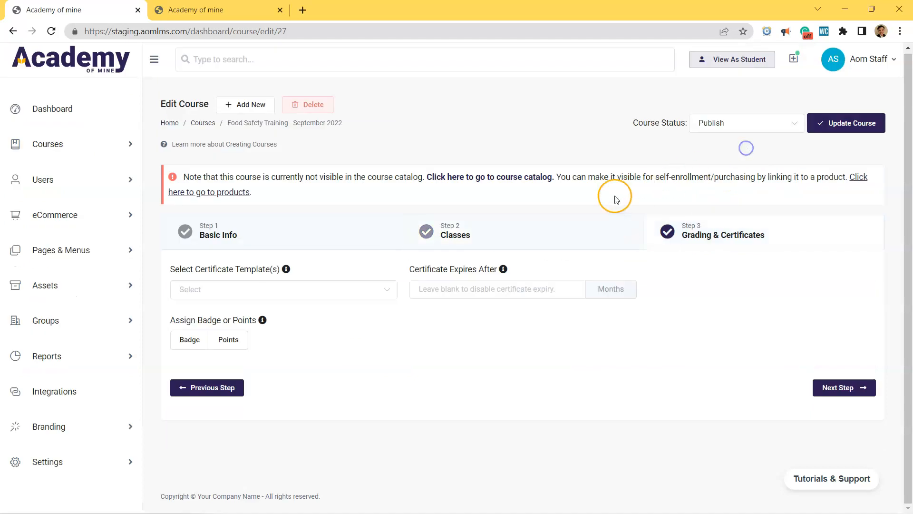
click(274, 286)
click(221, 340)
Set the certificate to expire after 8 months with a recertification grace period of 15 days
click(461, 288)
text(8)
drag(679, 290, 633, 299)
click(679, 310)
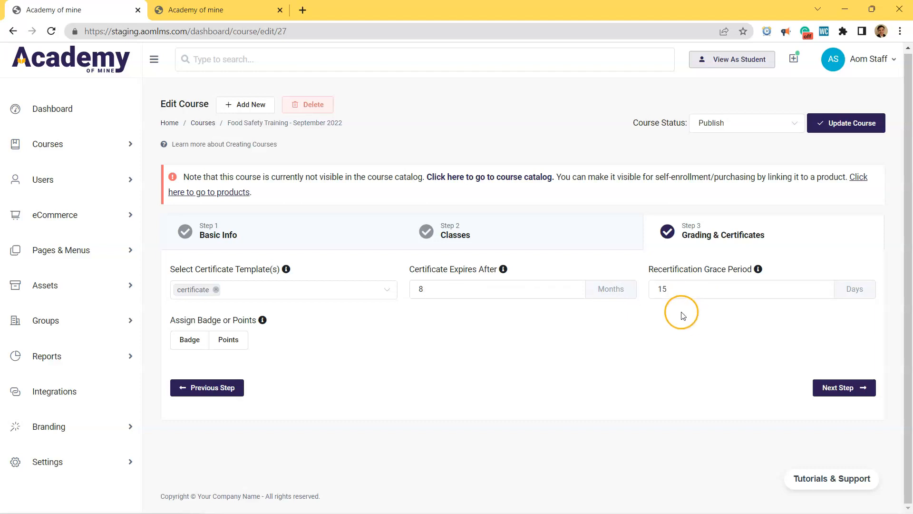
Clear the certificate's expiry period and set it back to 8 months, keeping the recertification grace period at 15 days
click(483, 290)
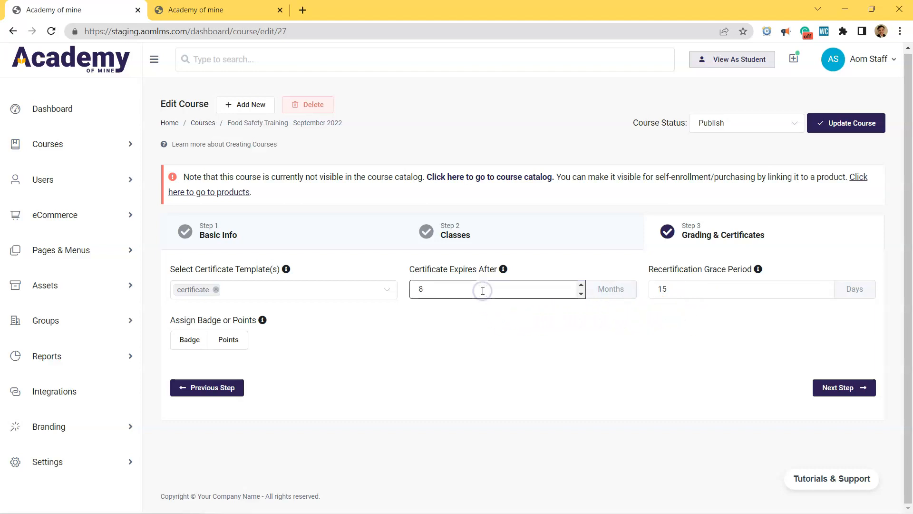
key(BackSpace)
click(503, 327)
click(491, 291)
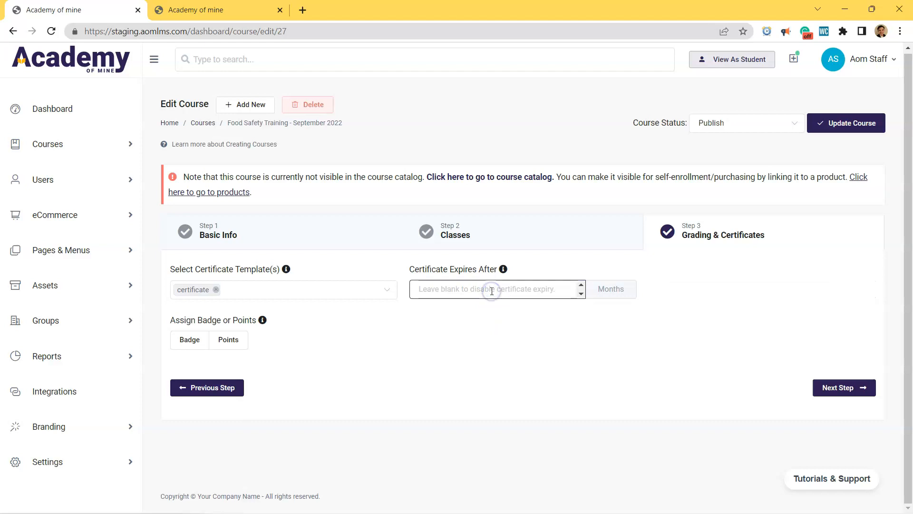
text(8)
click(406, 357)
click(664, 293)
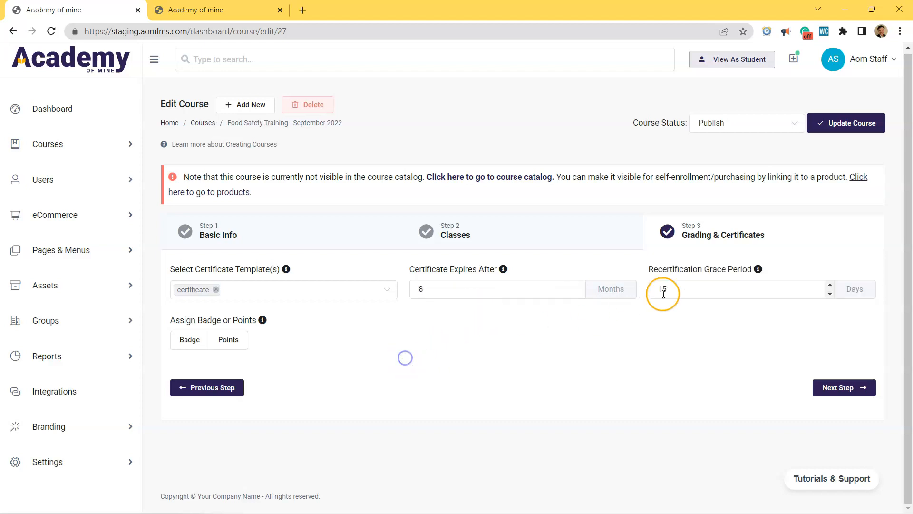
click(671, 321)
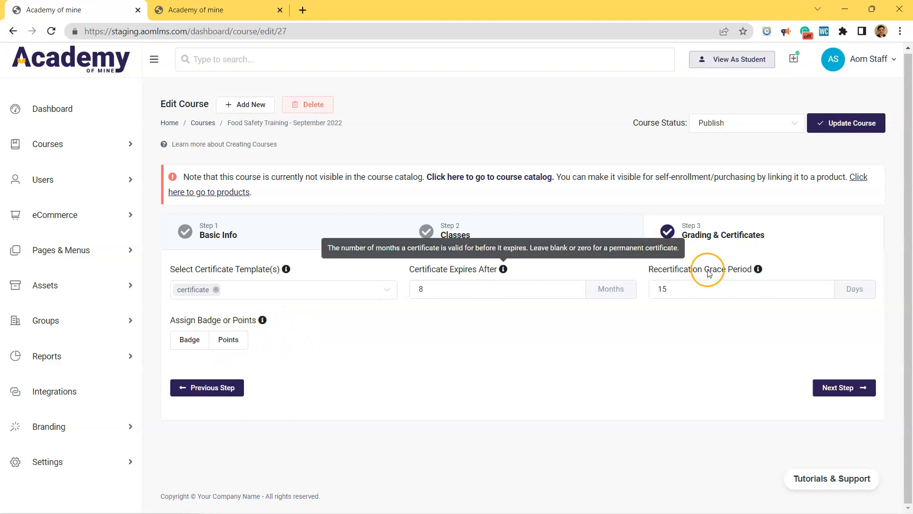
Update the course and highlight the notice about making it visible in the catalog by linking it to a product
click(828, 119)
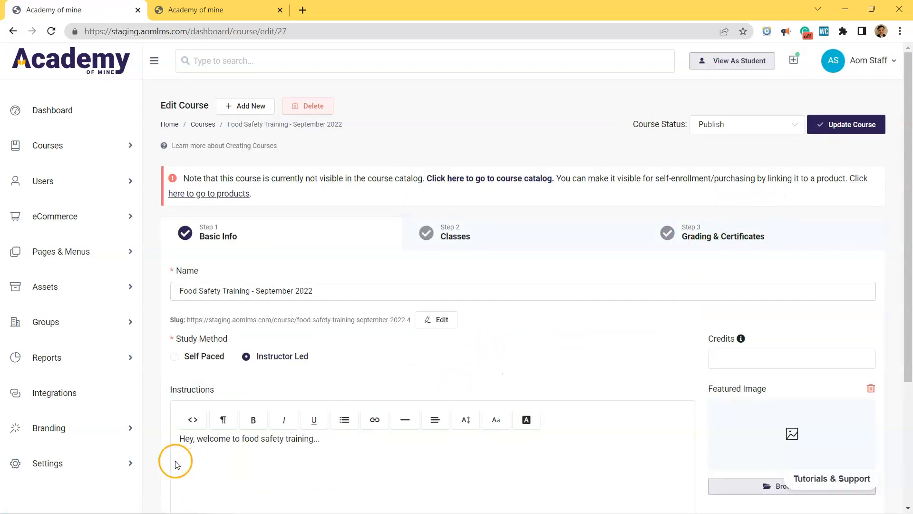
drag(558, 176, 836, 173)
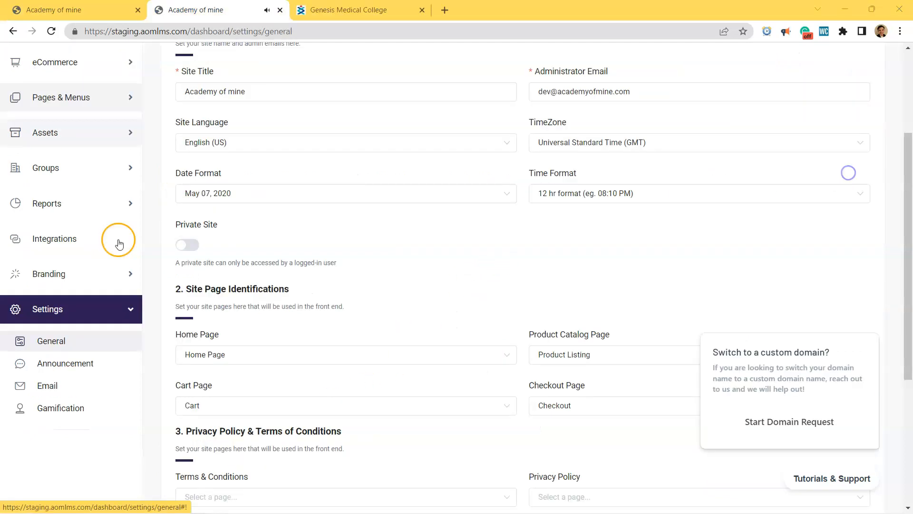
Review the time zone options in the site's general settings, keeping Universal Standard Time (GMT) selected
scroll(109, 237, down, 1)
click(95, 228)
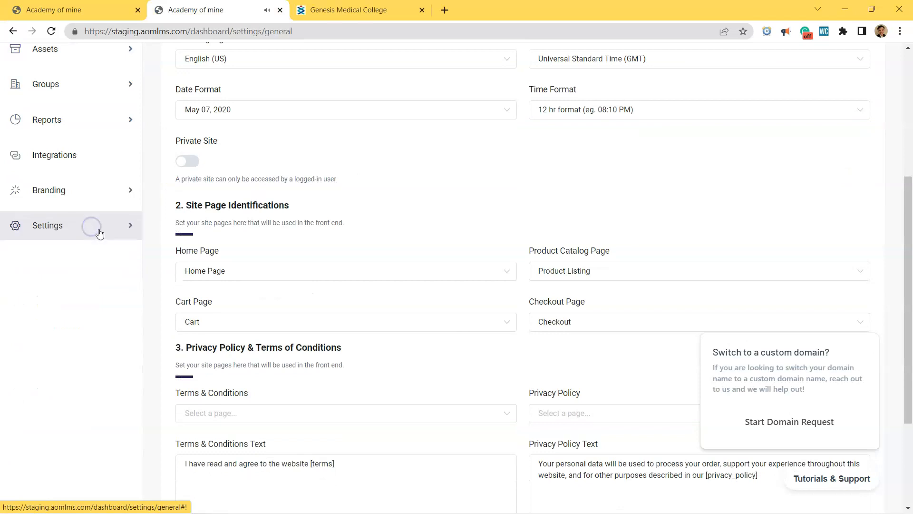
click(77, 254)
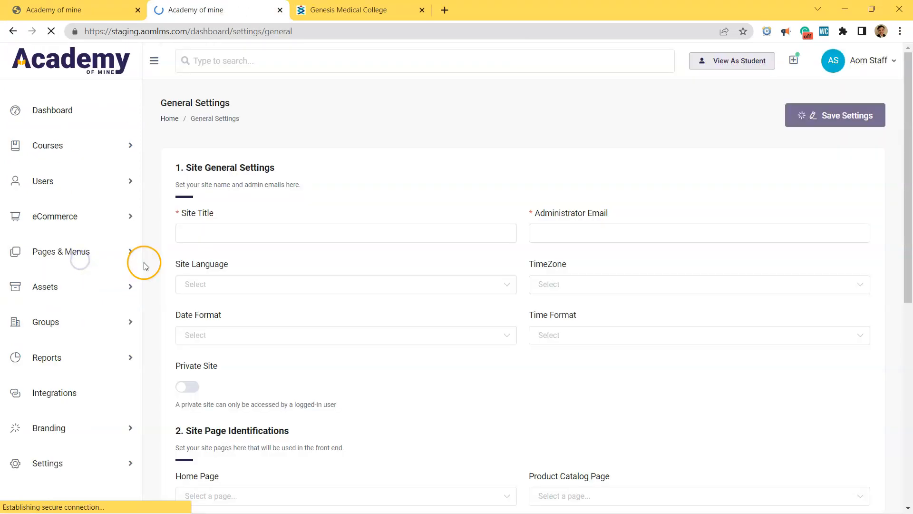
click(581, 297)
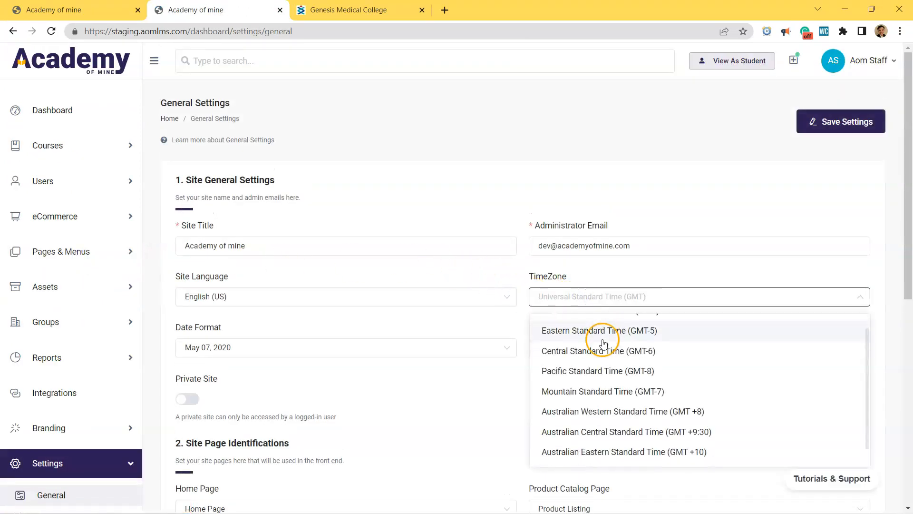
scroll(603, 343, down, 2)
scroll(592, 428, up, 3)
click(592, 327)
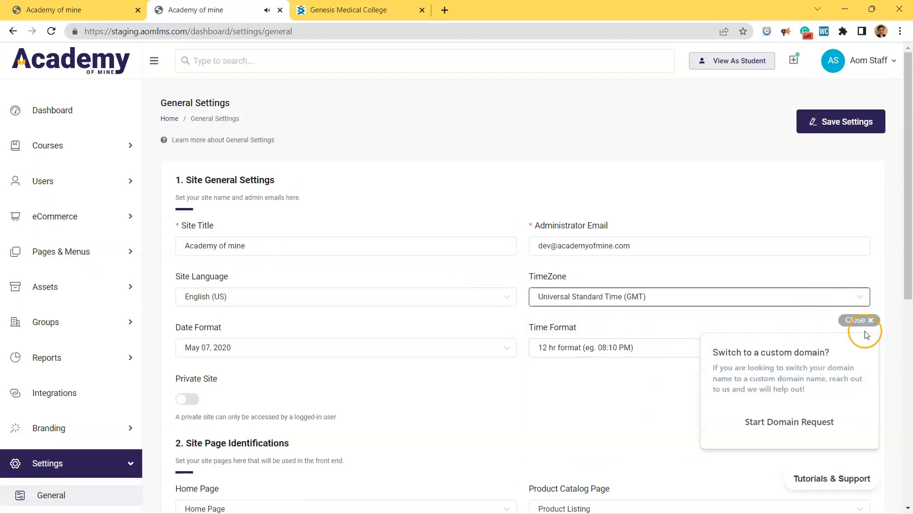
click(865, 332)
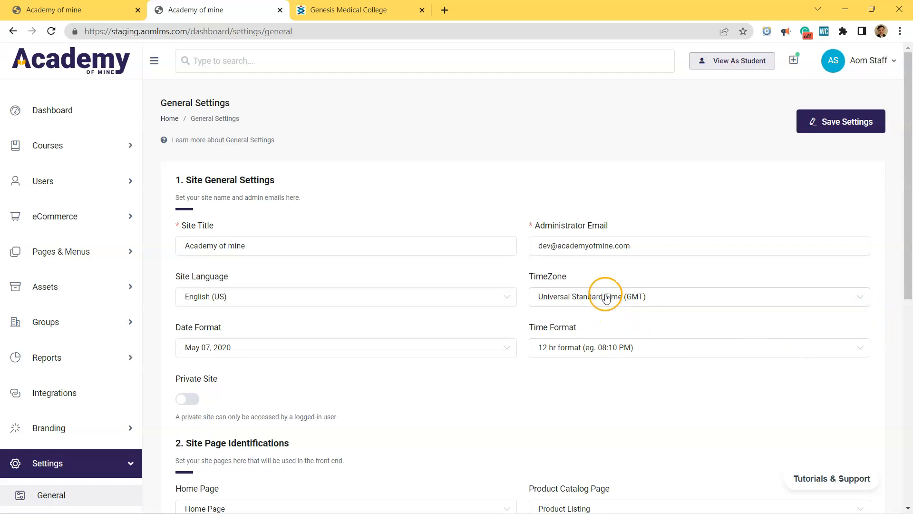
Go to the eCommerce product list and start creating a new product
click(62, 216)
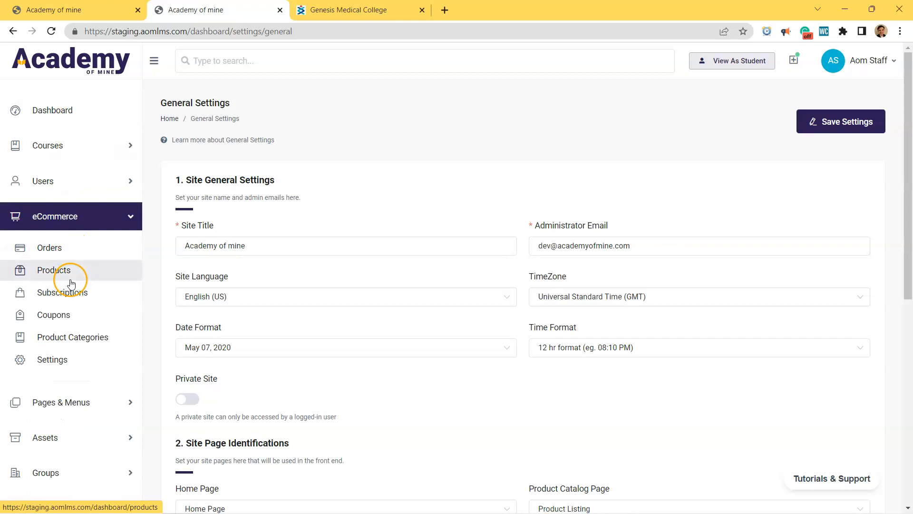
click(71, 281)
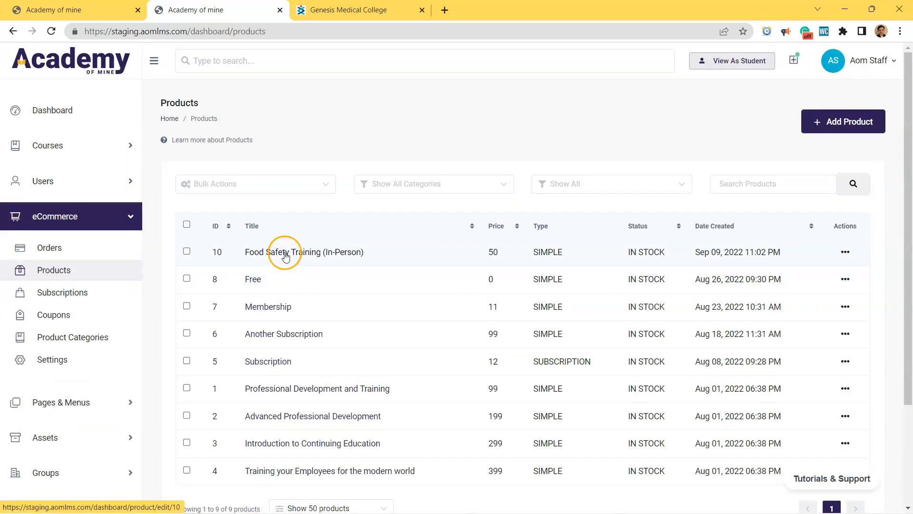
click(828, 130)
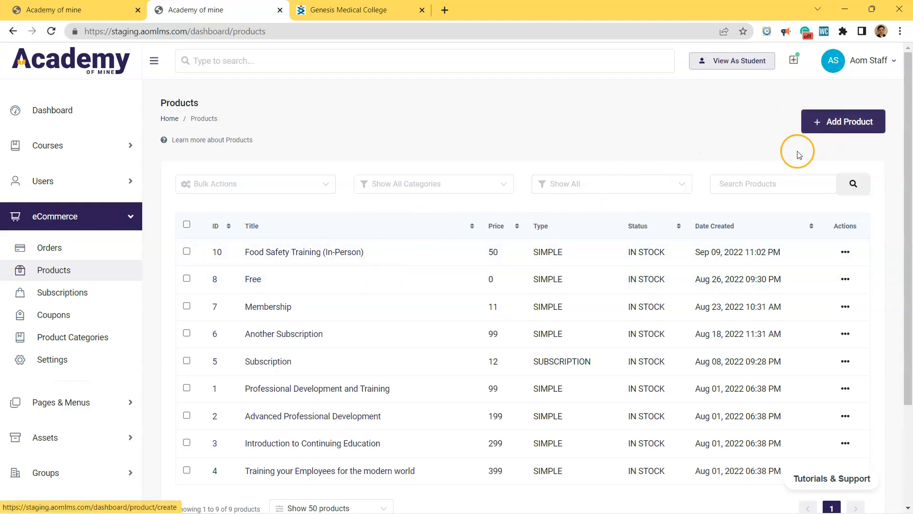
click(867, 123)
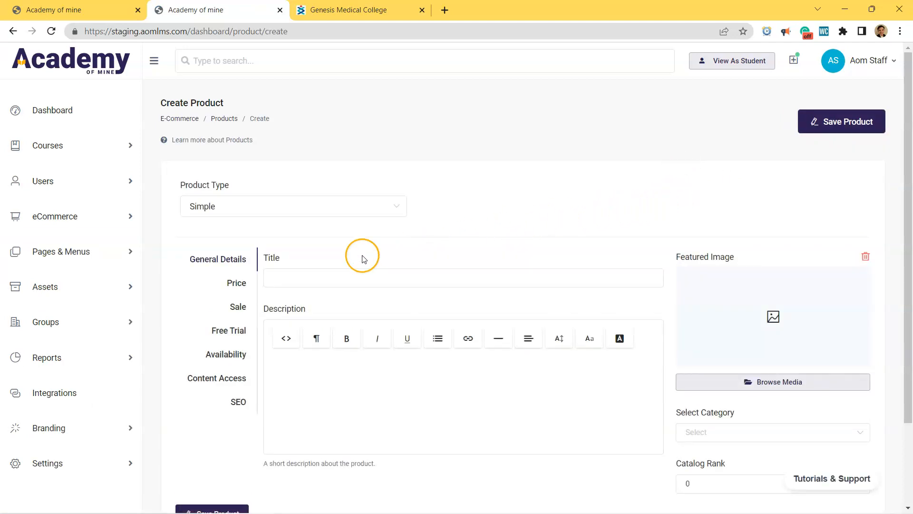
Link the product to the instructor-led course Food Safety Training - September 2022 as its content access and save the product
scroll(366, 258, down, 2)
click(244, 227)
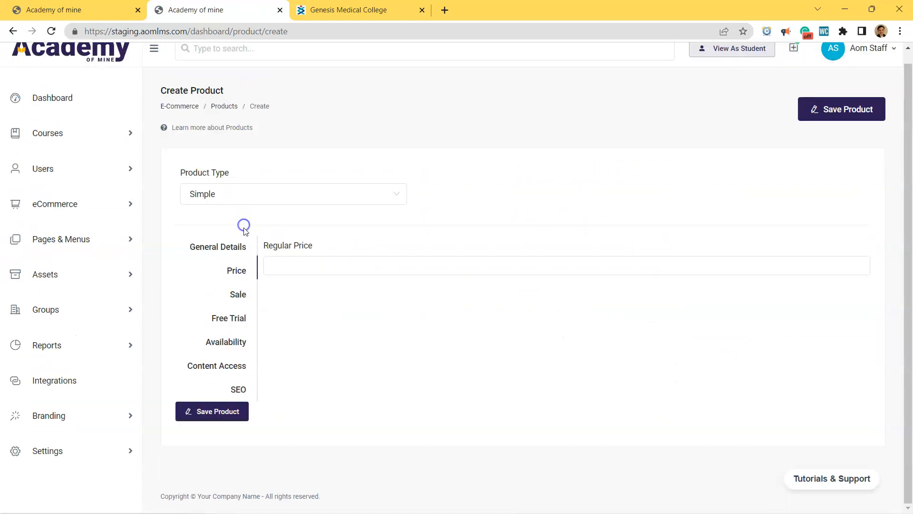
click(236, 365)
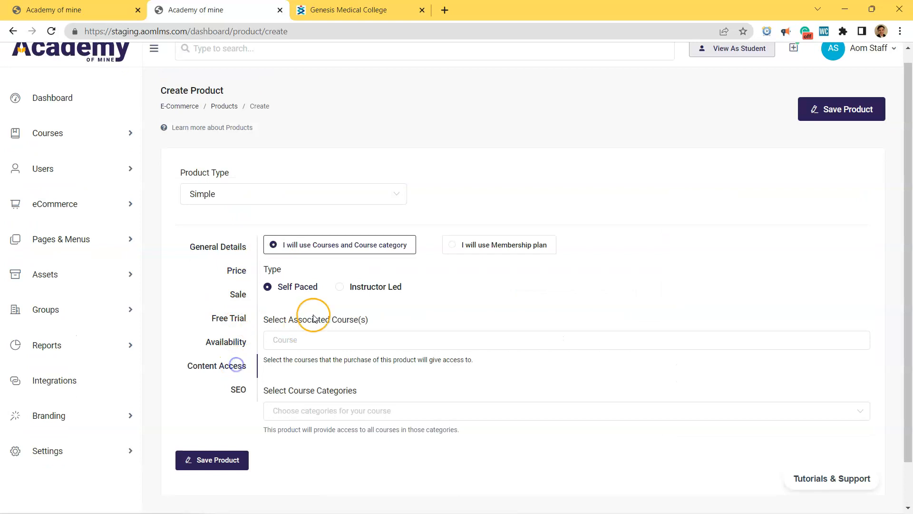
click(340, 287)
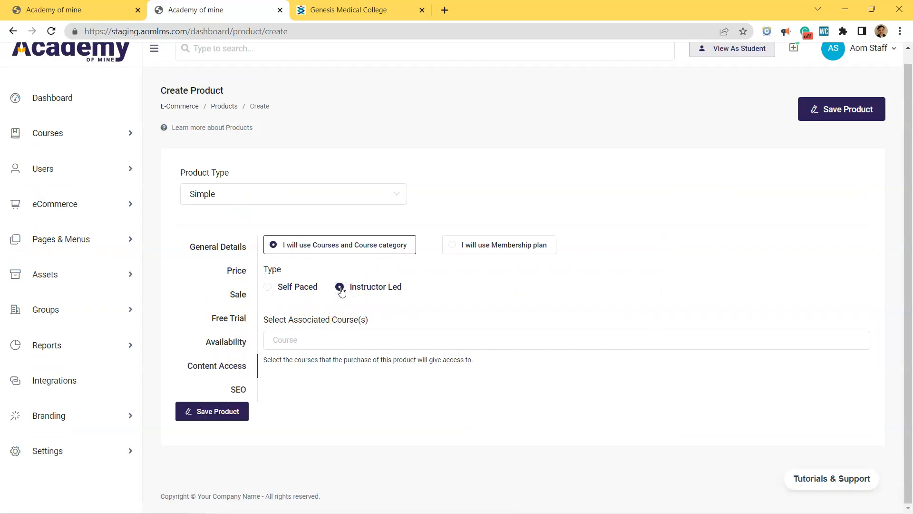
click(318, 340)
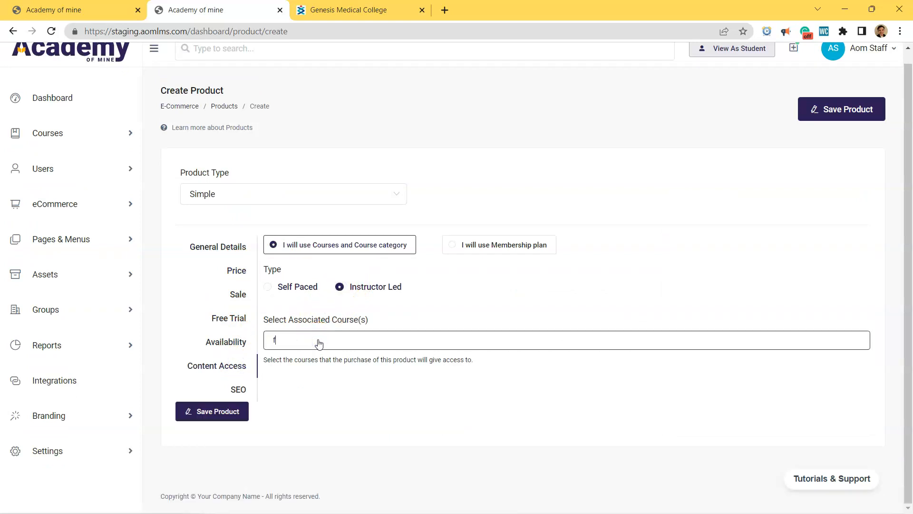
click(336, 370)
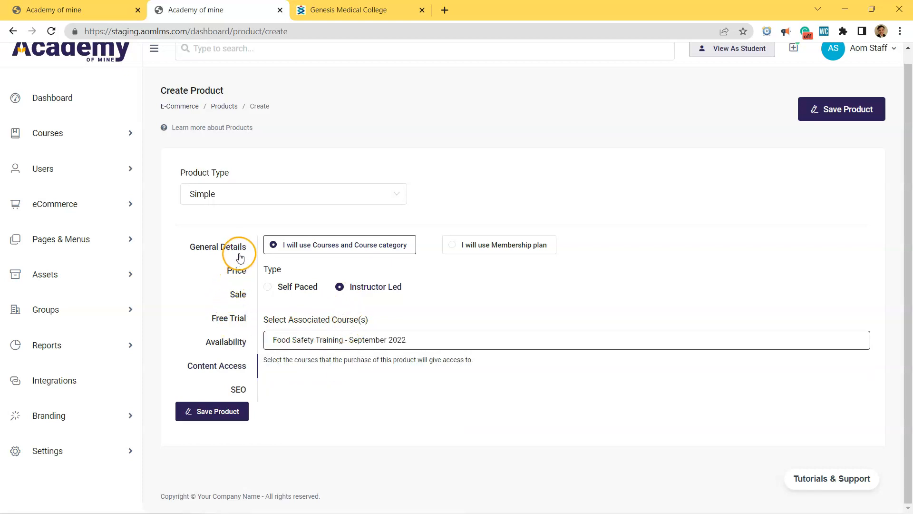
click(833, 110)
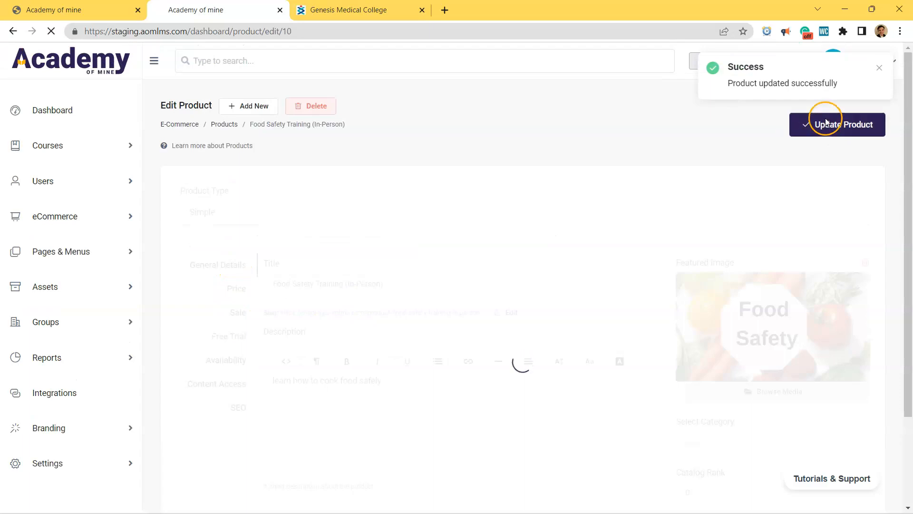
Switch to the course catalog page and choose Philly Center City as the location for Food Safety Training (In-Person)
click(76, 10)
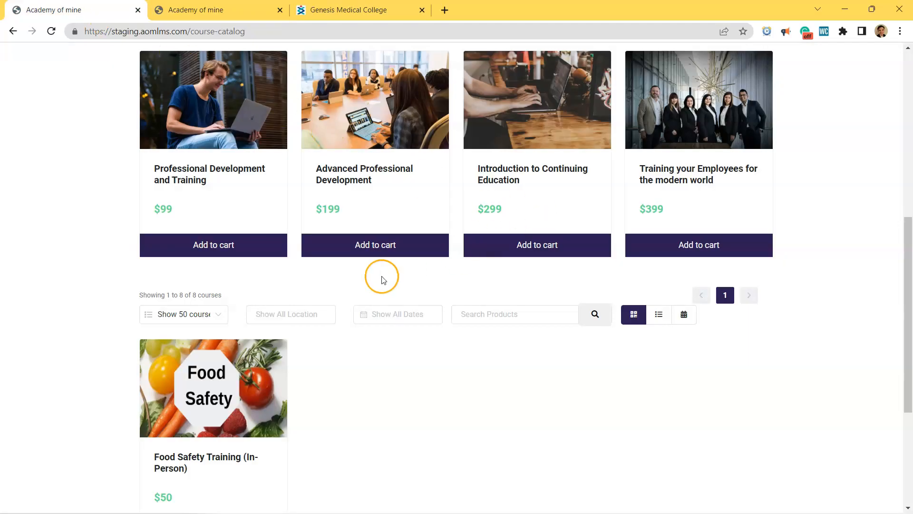
scroll(380, 276, down, 4)
drag(905, 335, 906, 268)
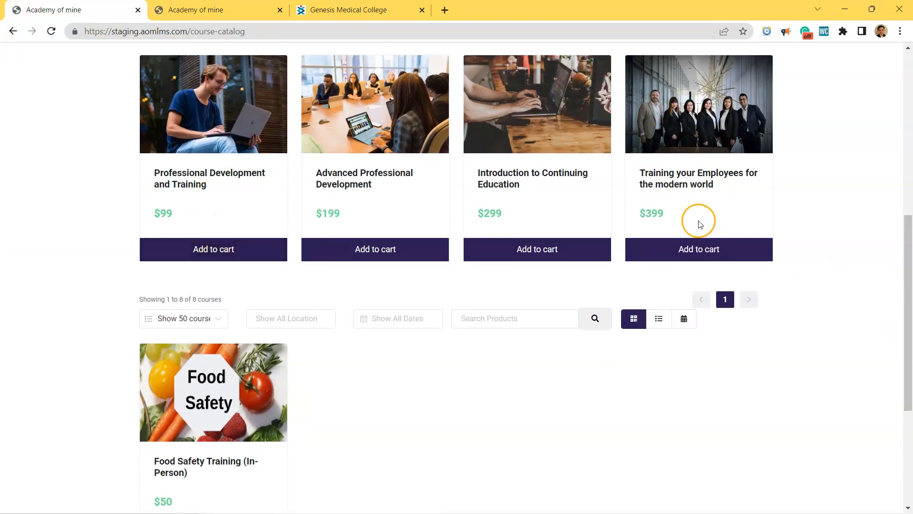
drag(909, 316, 909, 391)
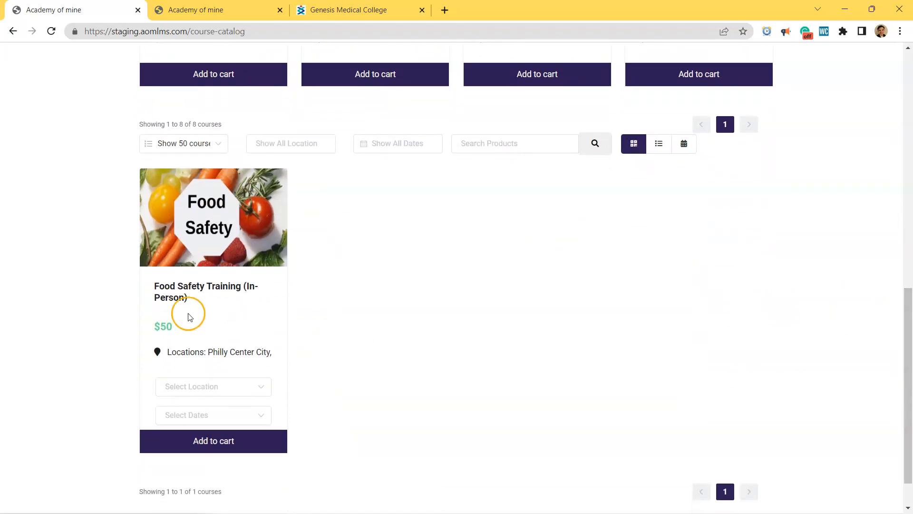
click(191, 387)
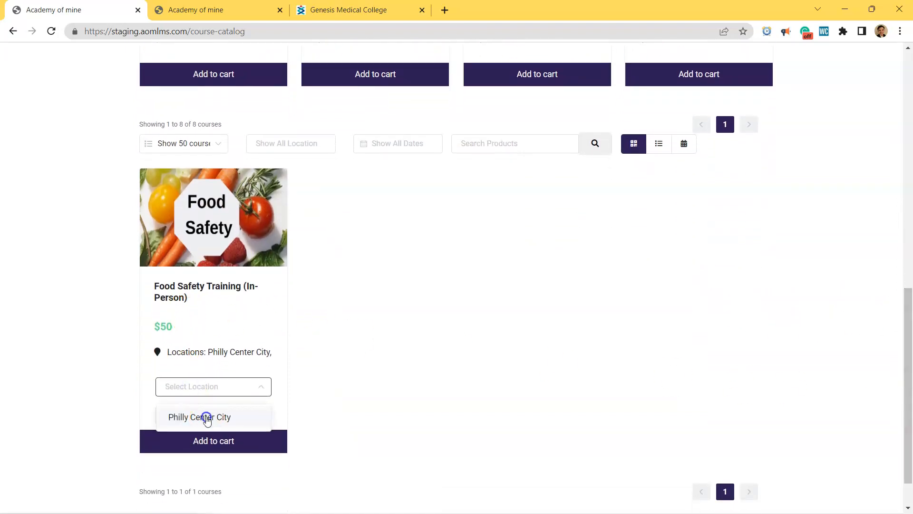
click(206, 417)
scroll(306, 370, down, 1)
click(236, 338)
click(237, 339)
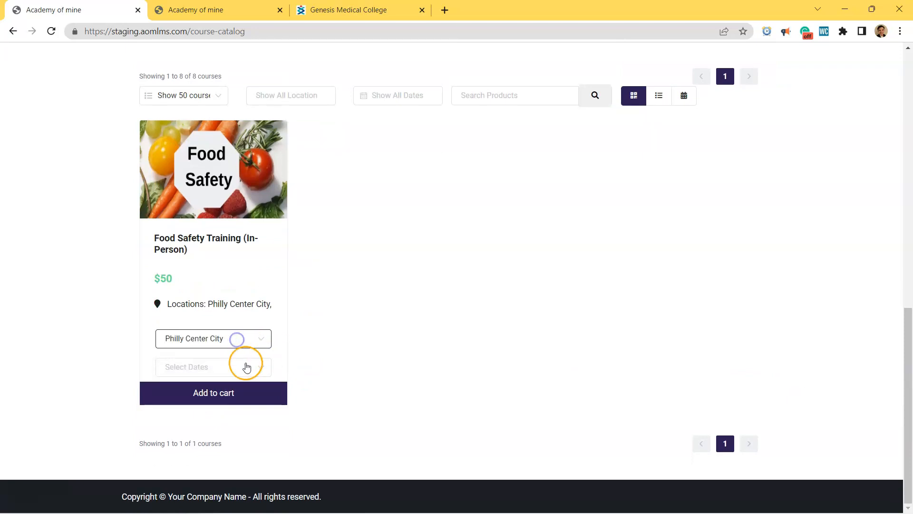
Choose the class dates 30-Sep-2022 to 30-Sep-2022 for Food Safety Training (In-Person)
click(247, 366)
click(225, 408)
click(222, 367)
click(209, 416)
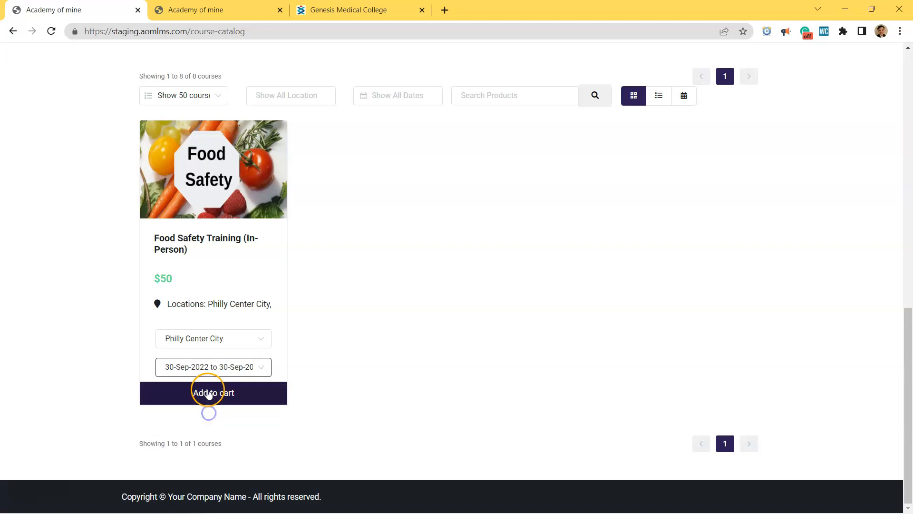
click(206, 368)
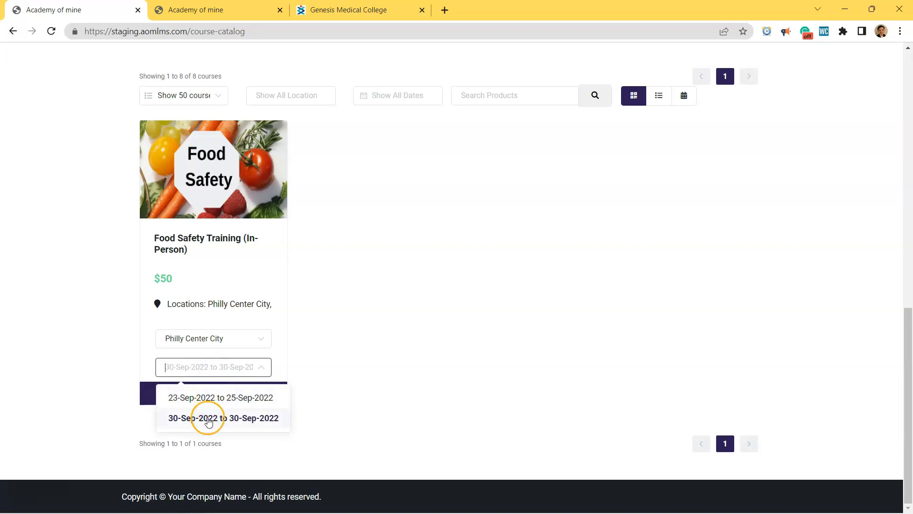
click(205, 417)
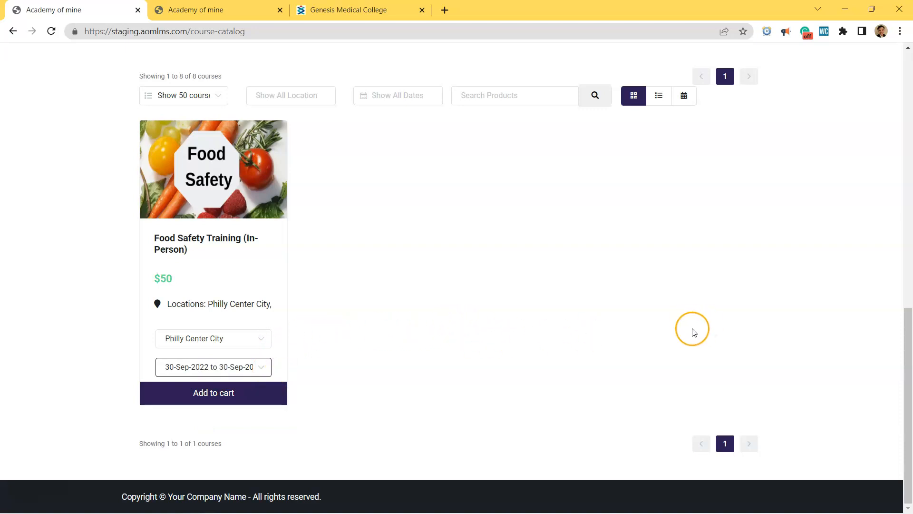
Examine the instructor-led section of the catalog in list view and in the September 2022 calendar view
scroll(694, 326, up, 1)
scroll(695, 326, up, 1)
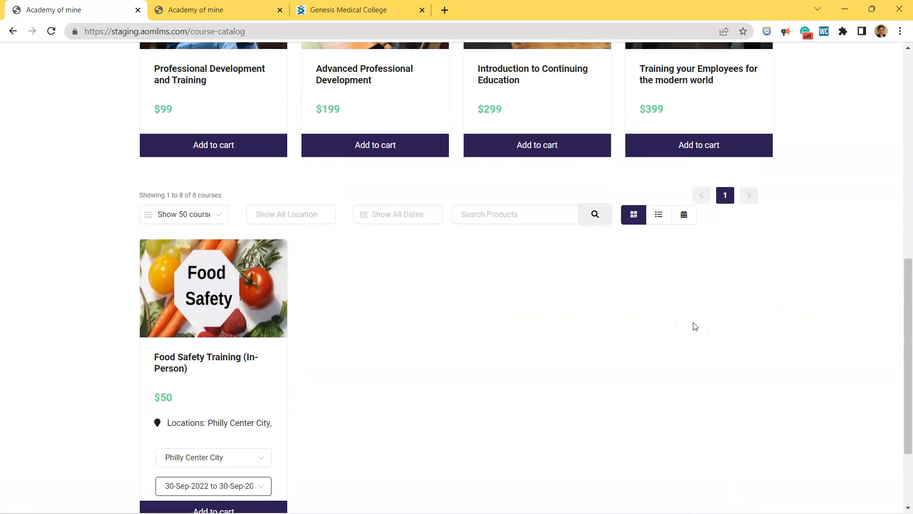
scroll(694, 325, down, 1)
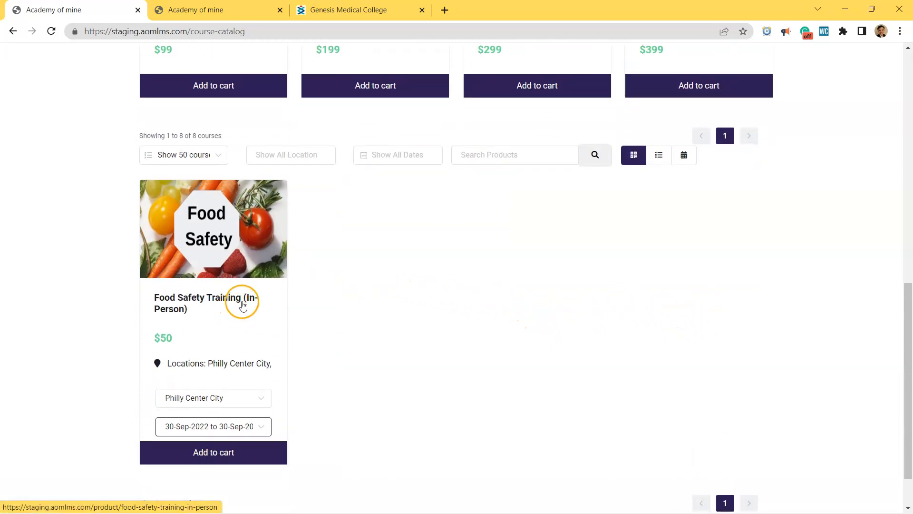
scroll(245, 293, up, 4)
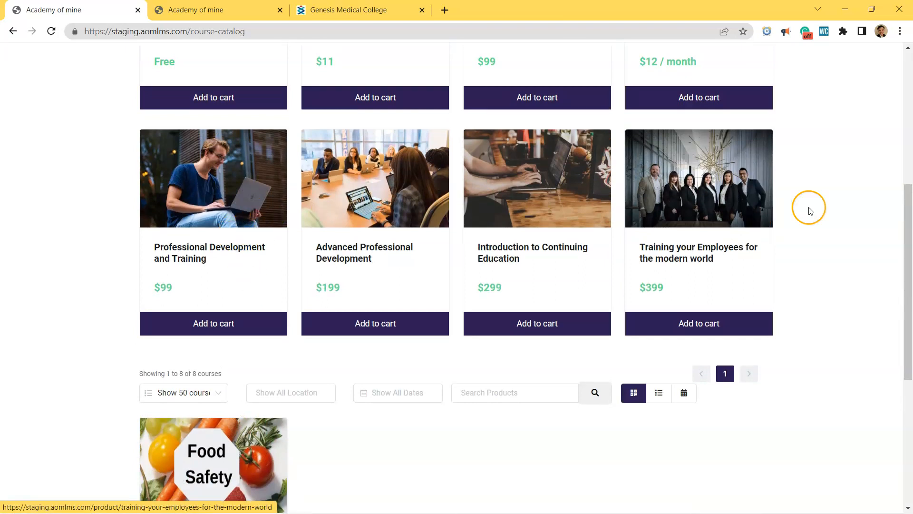
drag(909, 240, 909, 270)
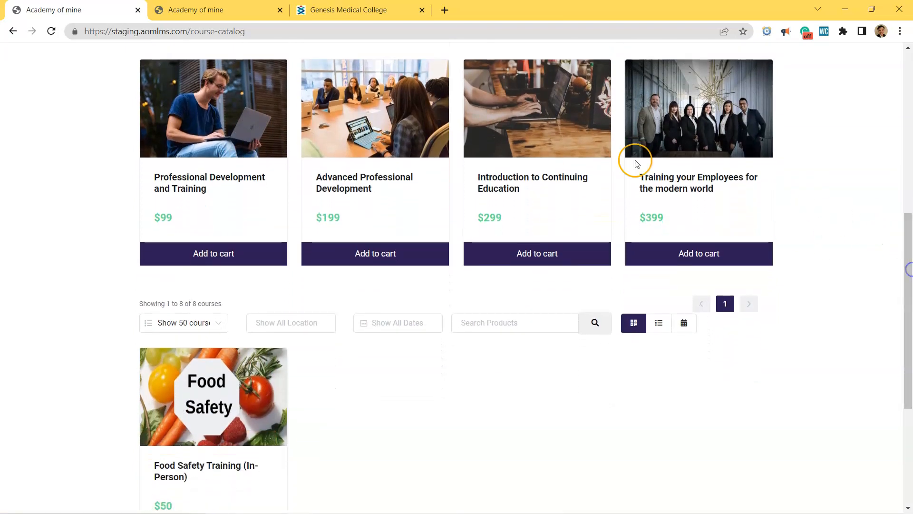
click(661, 324)
click(683, 326)
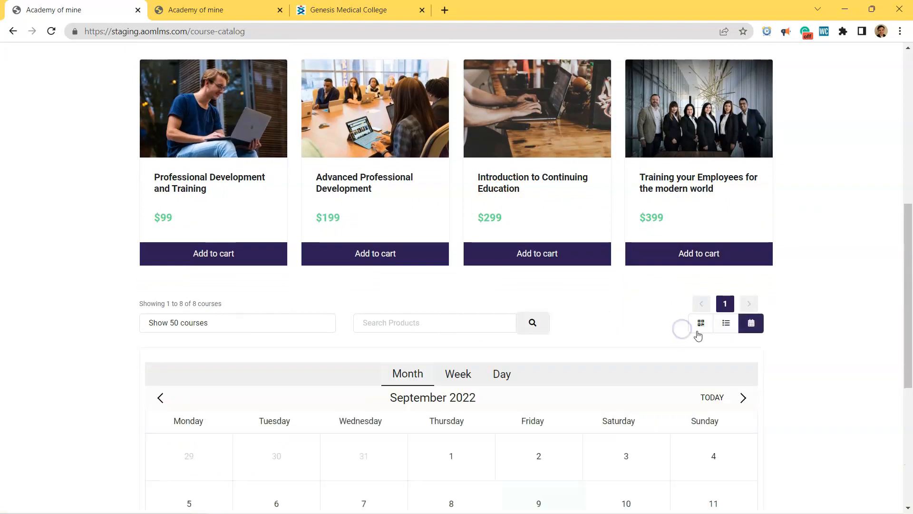
scroll(648, 298, down, 6)
scroll(566, 333, up, 2)
scroll(567, 325, up, 3)
Switch to the Genesis Medical College site and look through its vocational products page, highlighting the Instructor-Led section heading
click(355, 10)
drag(907, 154, 908, 174)
drag(204, 108, 41, 95)
click(185, 98)
drag(906, 164, 885, 327)
drag(161, 169, 50, 169)
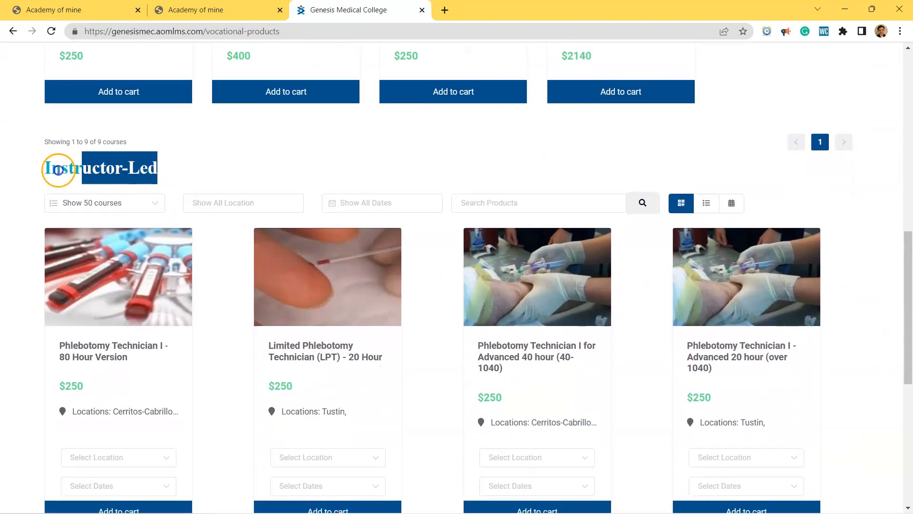
Examine the location choices offered on the instructor-led phlebotomy courses, then close the Genesis Medical College site
click(159, 457)
click(342, 457)
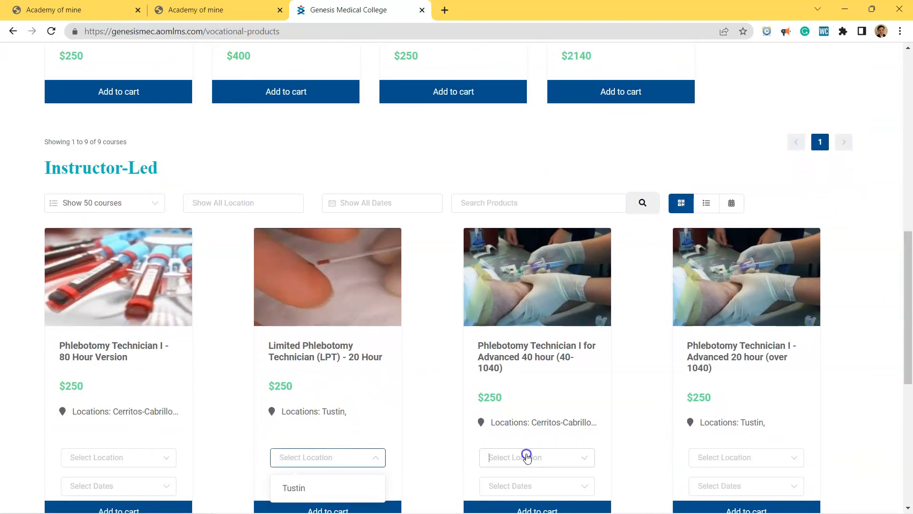
click(526, 457)
click(122, 277)
click(324, 277)
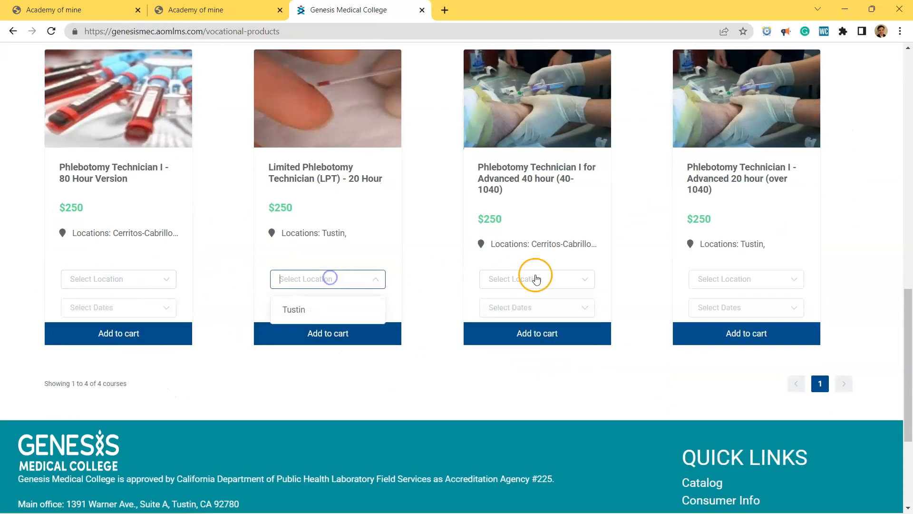
click(535, 276)
scroll(530, 204, up, 4)
key(ctrl+w)
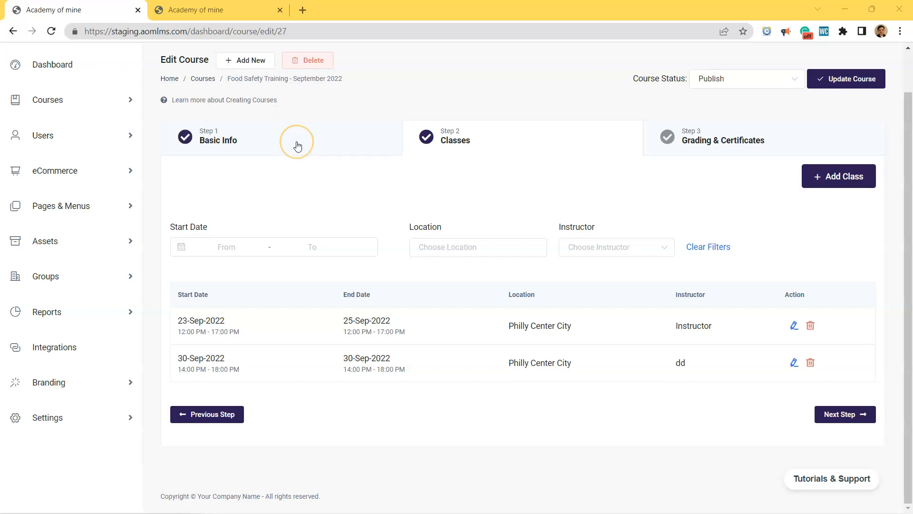
Start a new class for the September 2022 food safety course with type Recurrence, location Bozeman and the account named Instructor as instructor
click(307, 156)
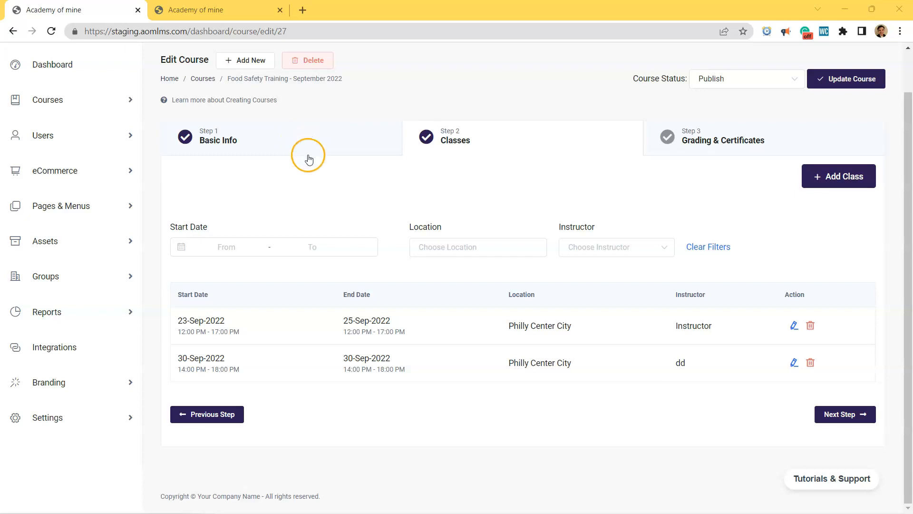
scroll(319, 190, up, 1)
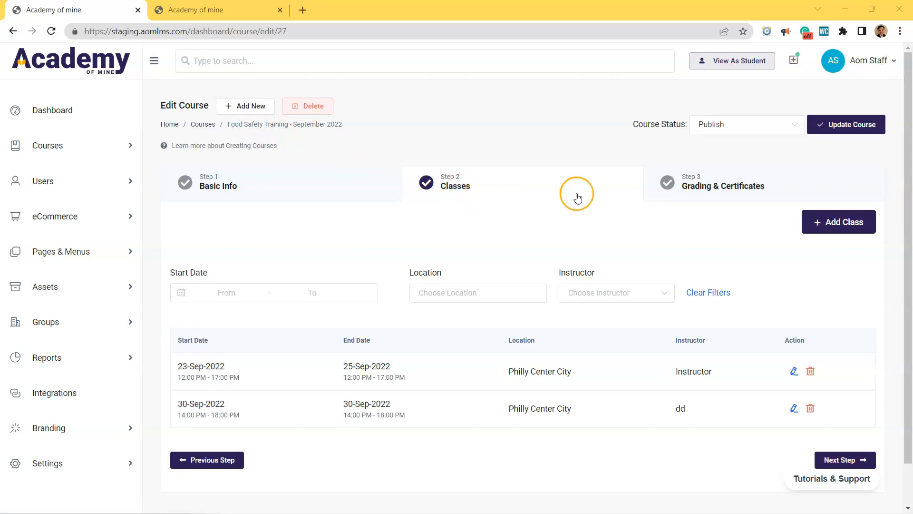
scroll(577, 197, down, 1)
click(841, 178)
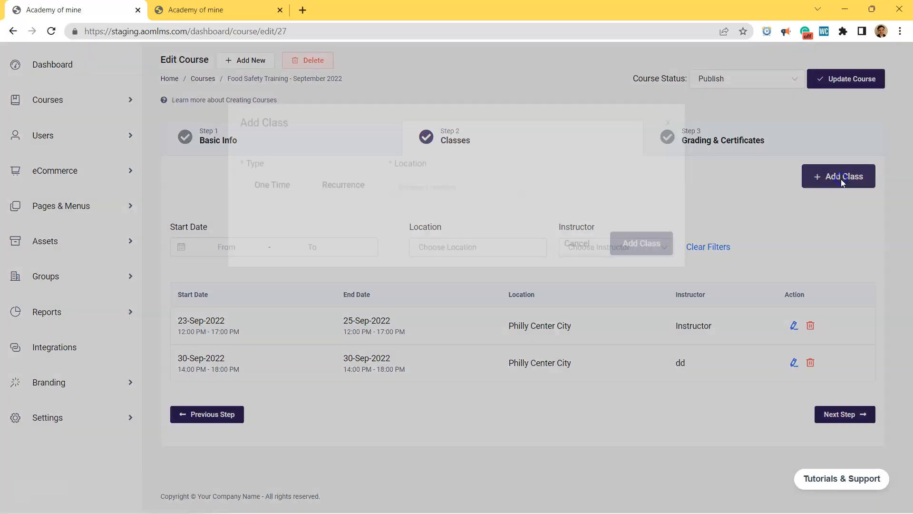
click(345, 196)
click(429, 208)
click(433, 249)
click(383, 247)
Set the recurring class to last 1 day, starting from 12-Oct-2022
click(320, 280)
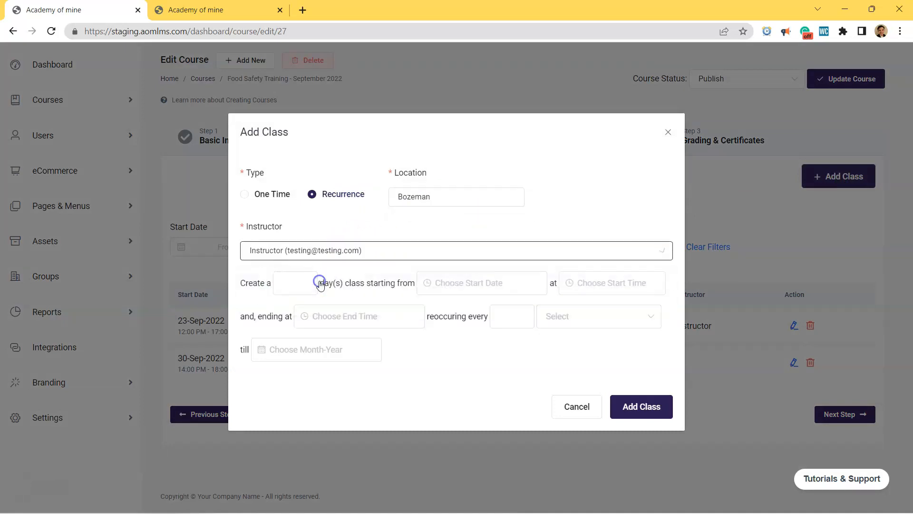
click(312, 277)
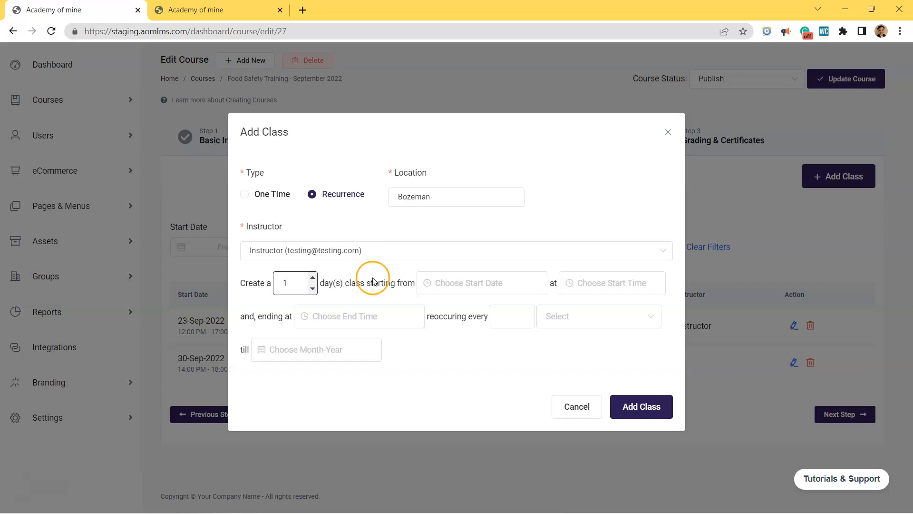
click(437, 284)
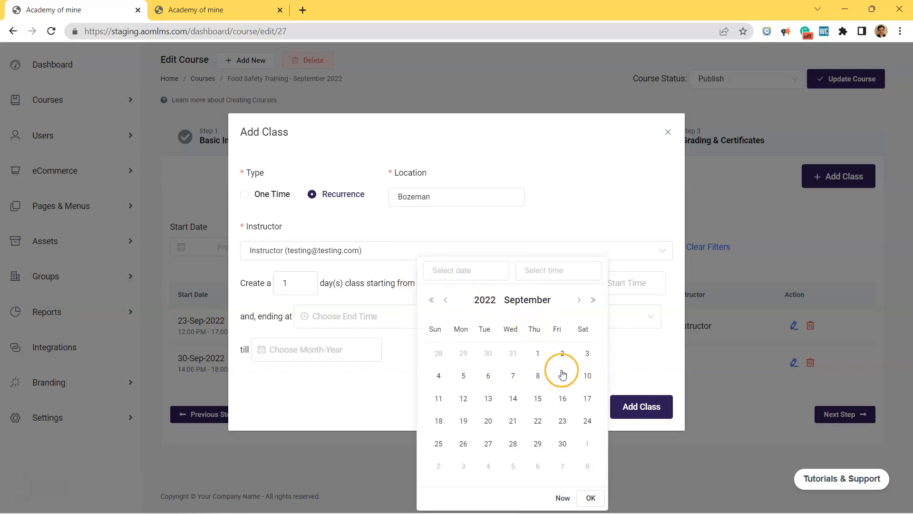
click(579, 300)
click(538, 399)
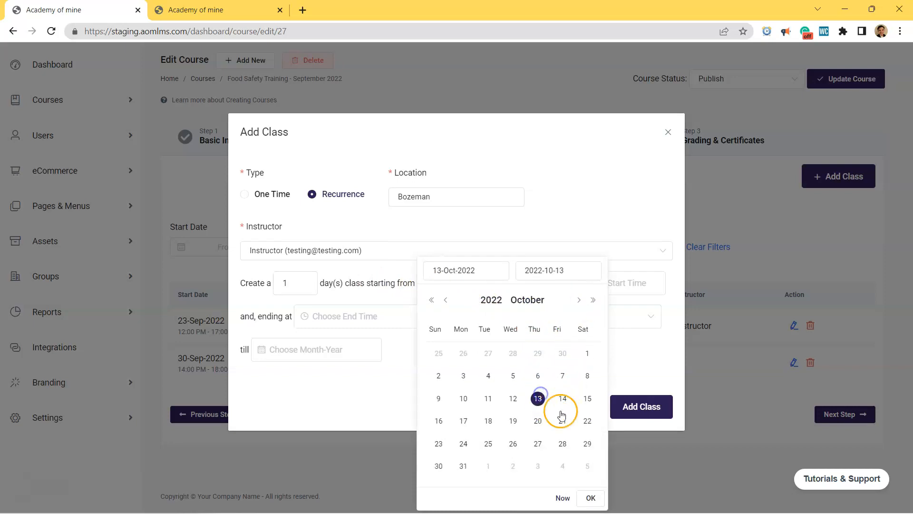
click(511, 402)
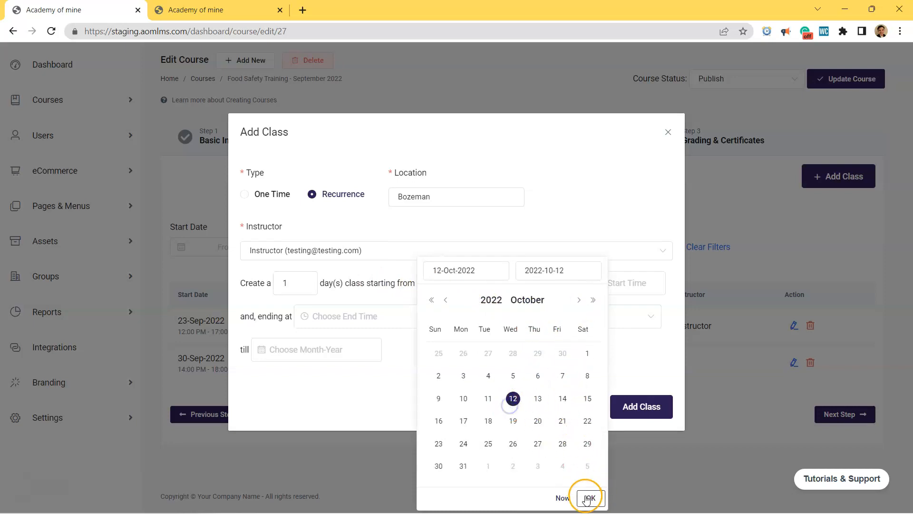
click(588, 498)
Set the recurring class to start at 05:30 PM and end at 07:30 PM
click(569, 283)
click(586, 320)
scroll(641, 338, up, 1)
click(641, 338)
scroll(643, 328, up, 1)
click(645, 304)
click(655, 421)
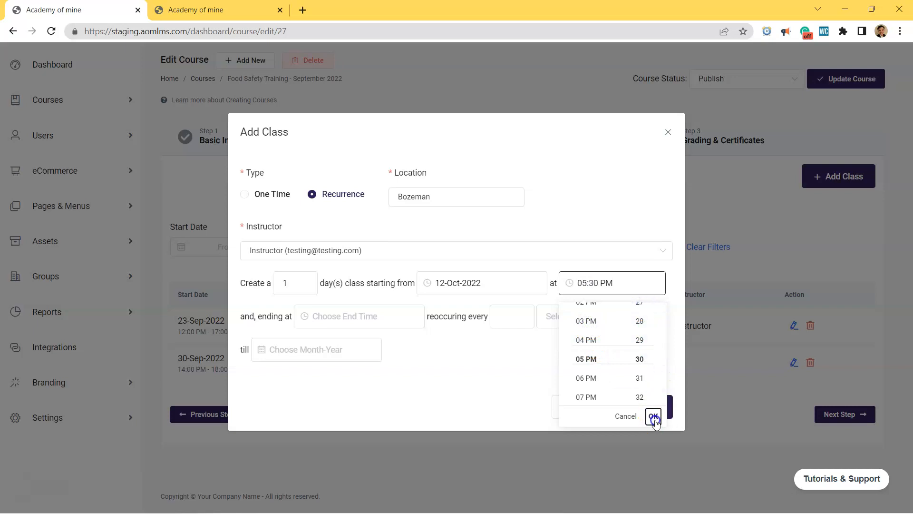
click(351, 315)
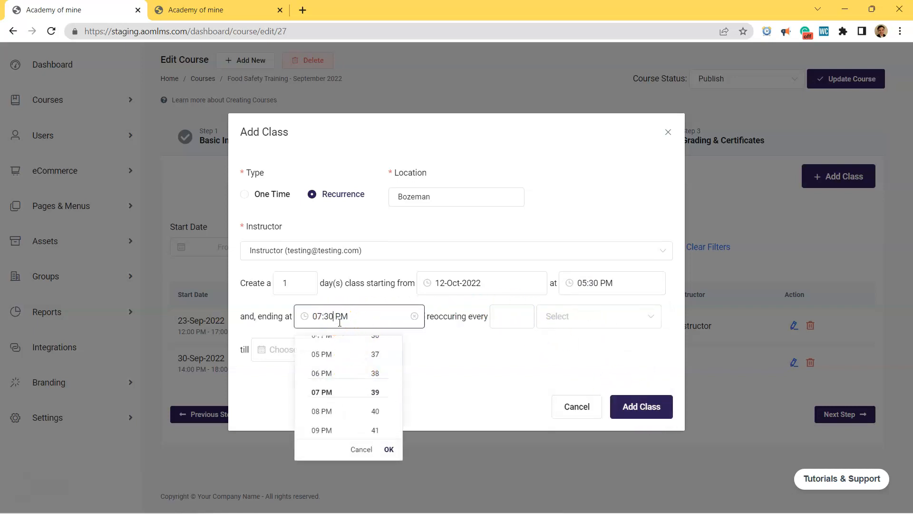
click(388, 449)
Set the class to reoccur every 2 months
click(515, 320)
click(530, 310)
click(530, 310)
click(590, 317)
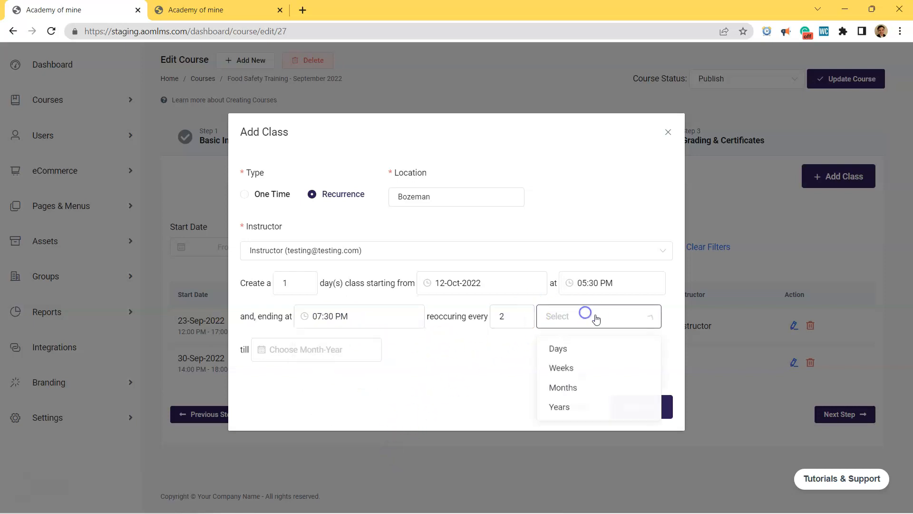
click(581, 393)
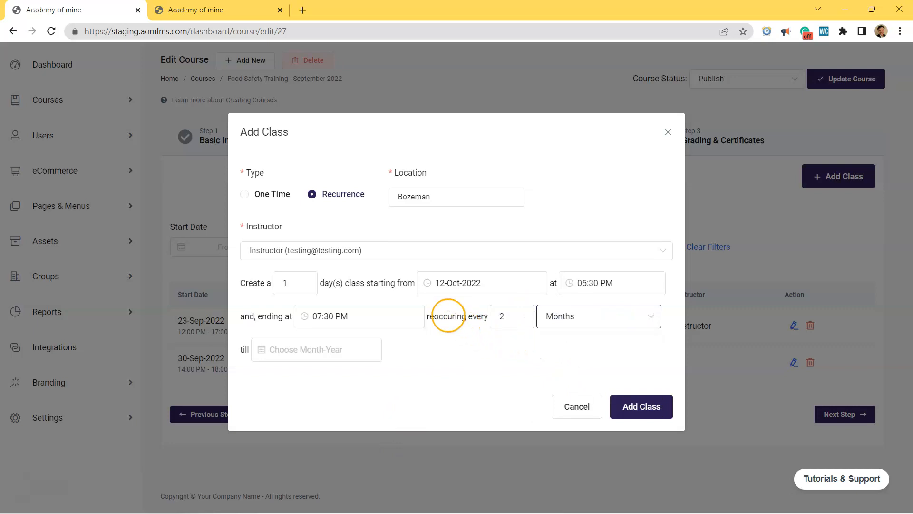
drag(428, 320, 479, 317)
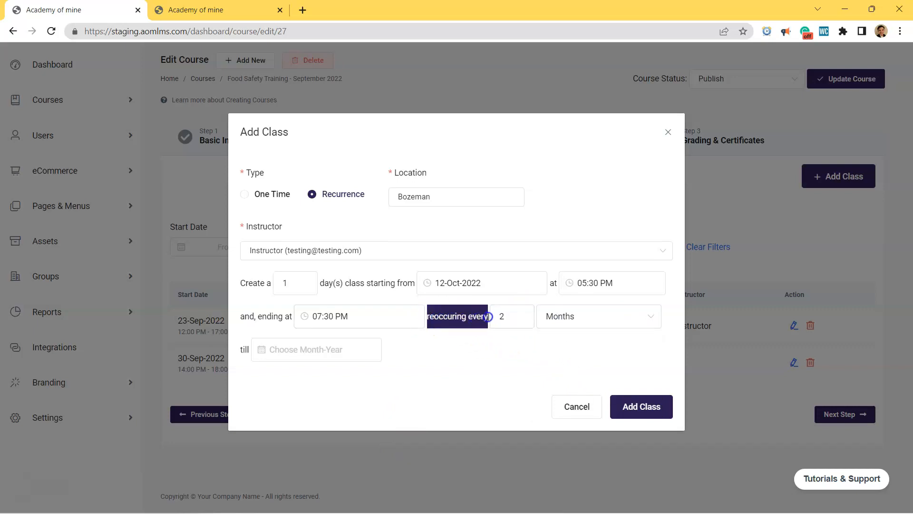
click(484, 328)
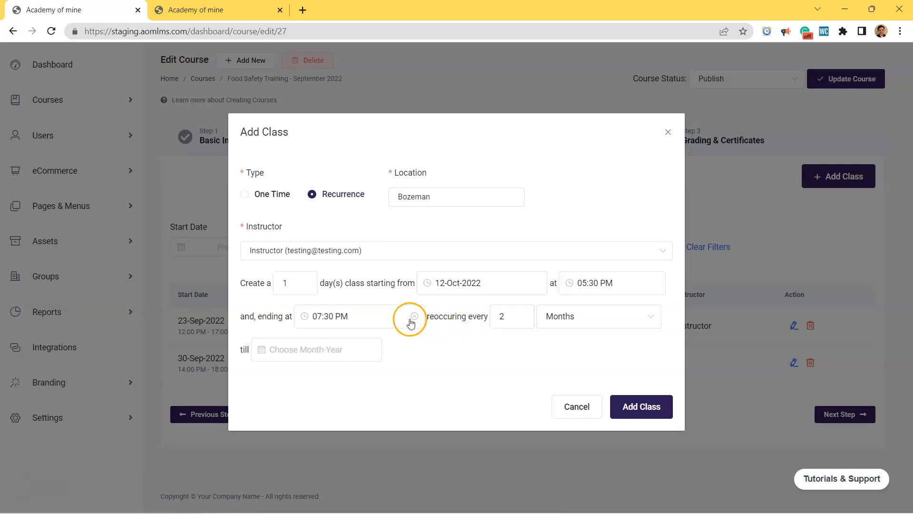
Recheck the start date, set the recurrence to run till Dec-2022, and add the class
click(438, 284)
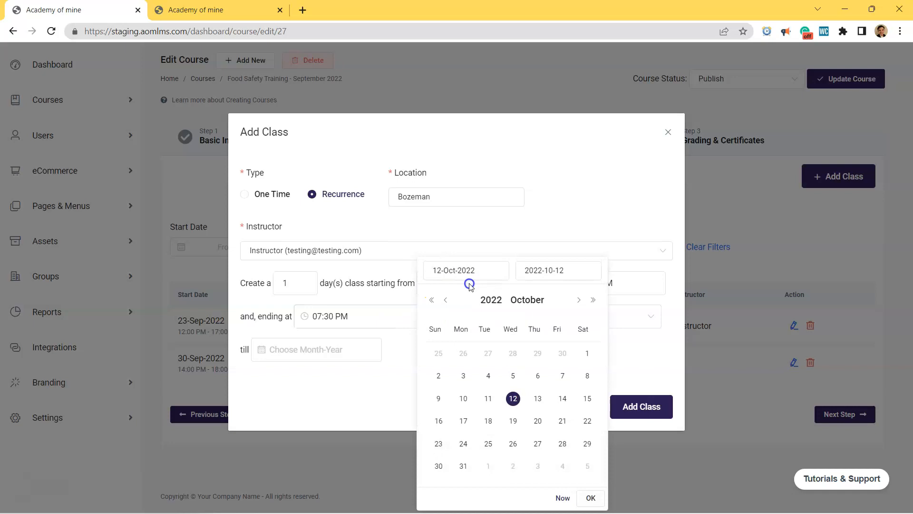
click(591, 497)
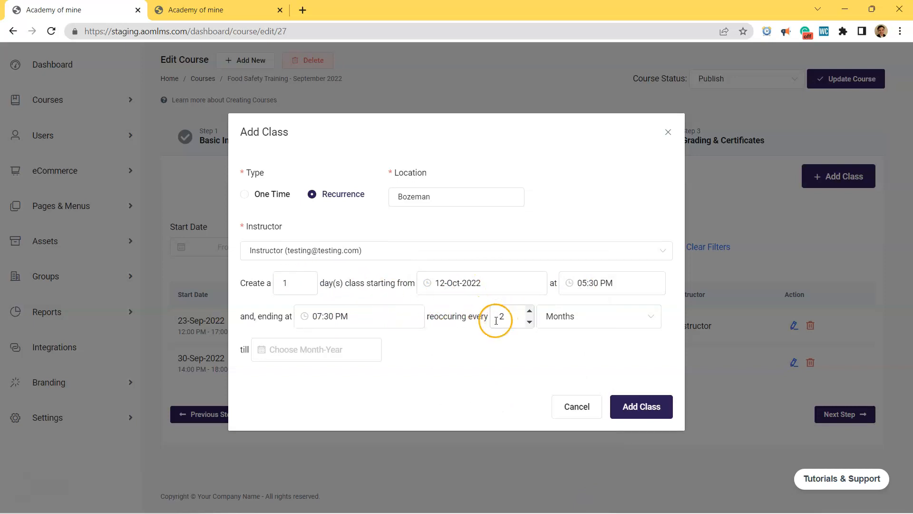
click(303, 350)
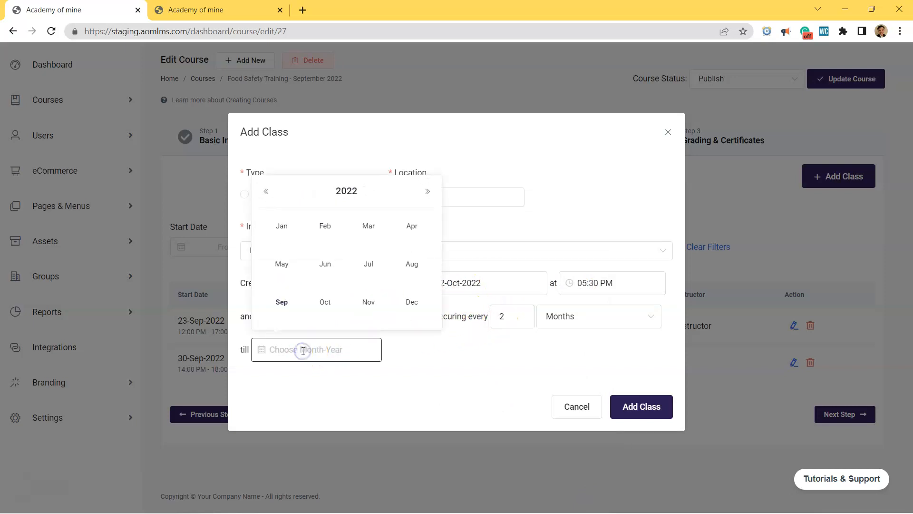
click(410, 305)
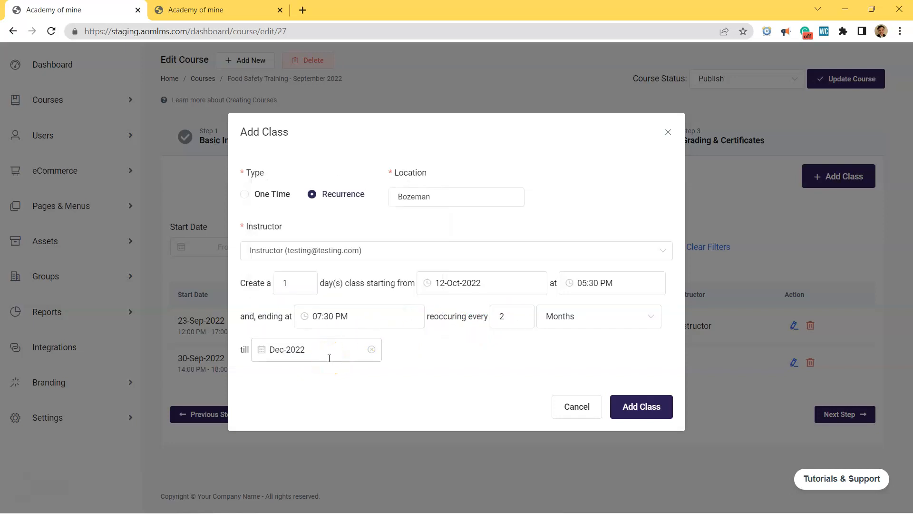
click(623, 405)
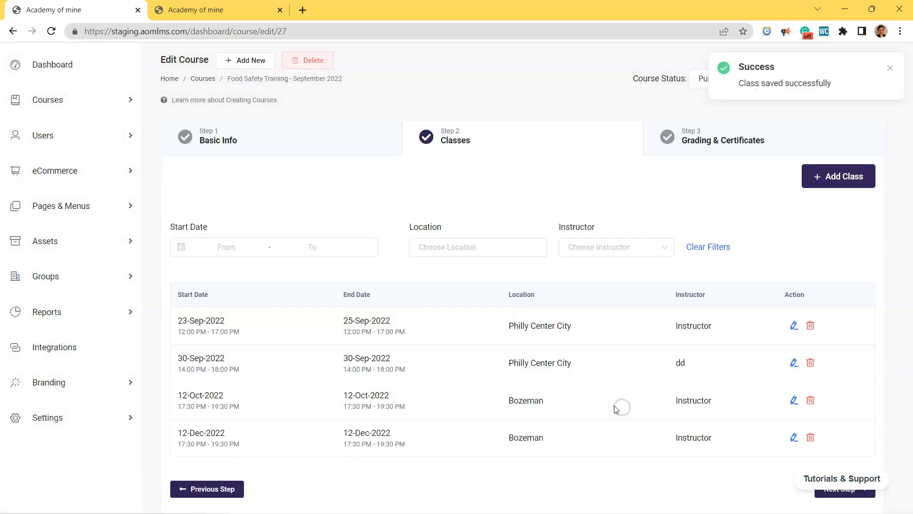
Examine the dates, times and location of the two Bozeman classes in the class list
scroll(561, 363, down, 1)
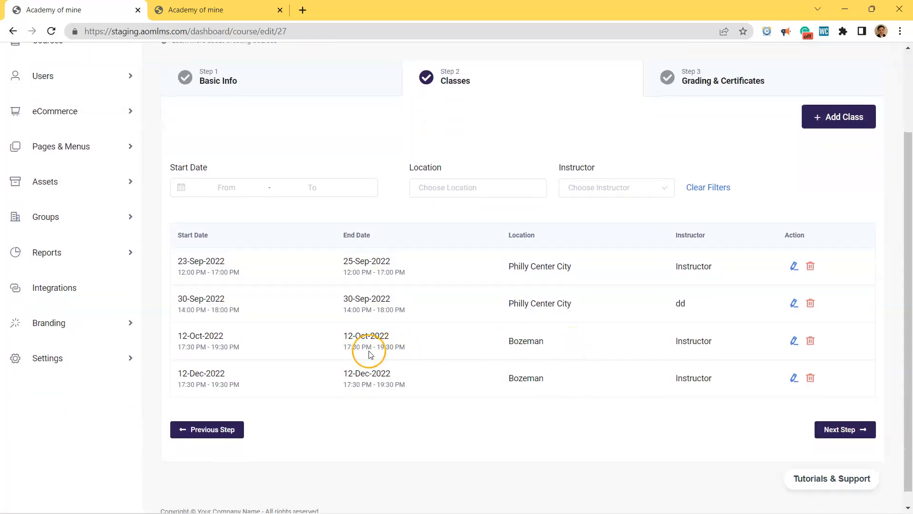
drag(179, 336, 536, 345)
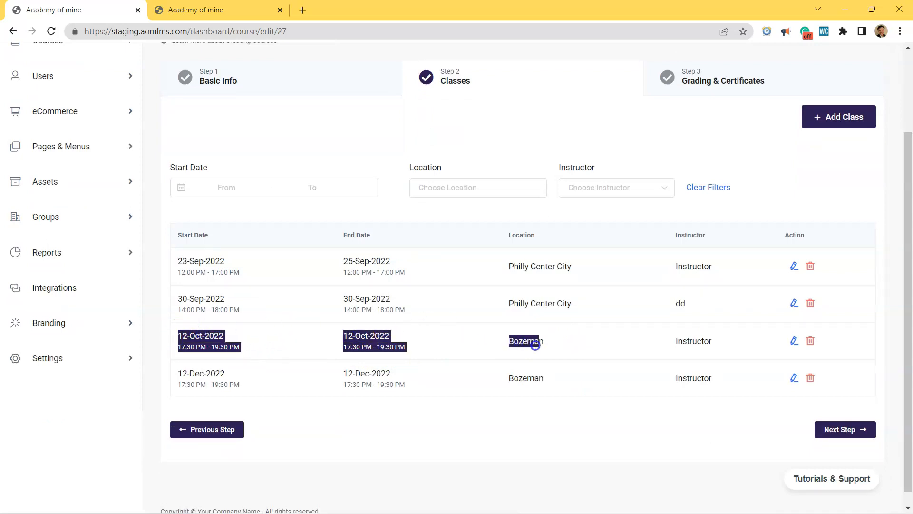
click(402, 350)
drag(178, 335, 404, 339)
click(210, 342)
click(183, 348)
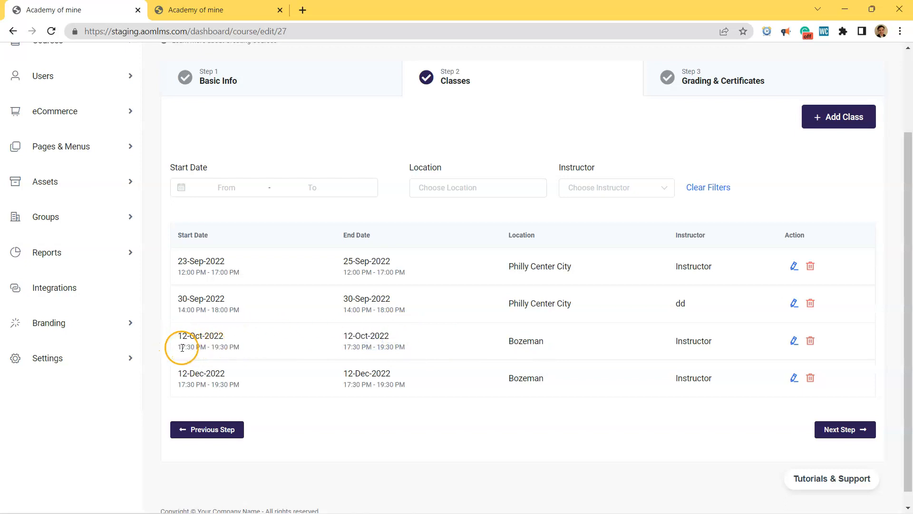
click(249, 345)
scroll(261, 354, down, 1)
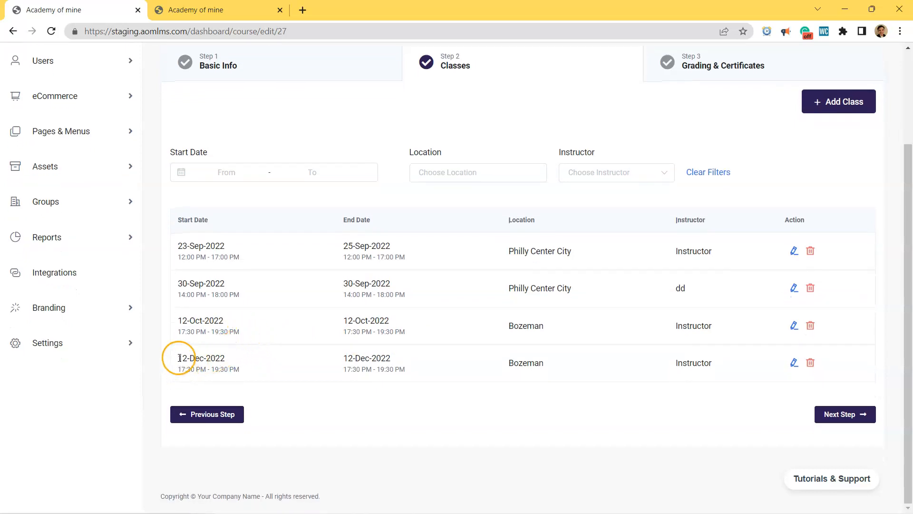
drag(179, 358, 380, 358)
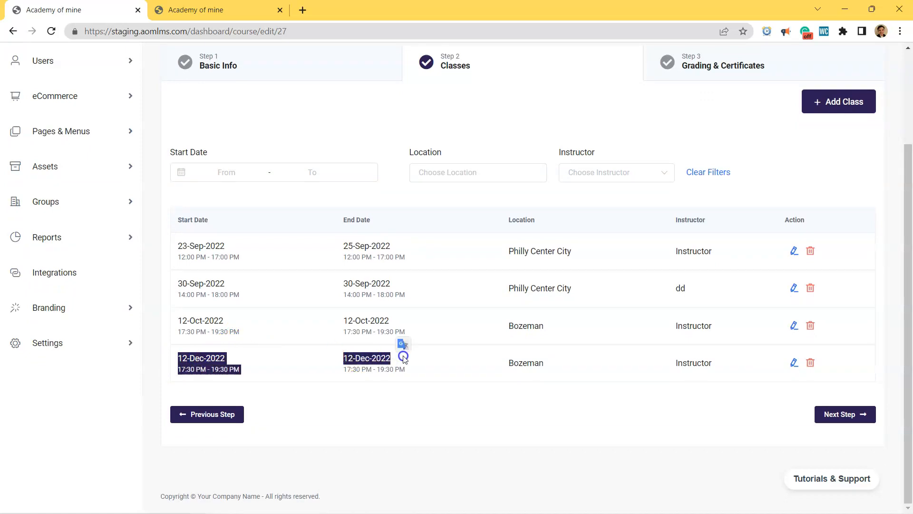
click(367, 358)
drag(175, 372, 263, 375)
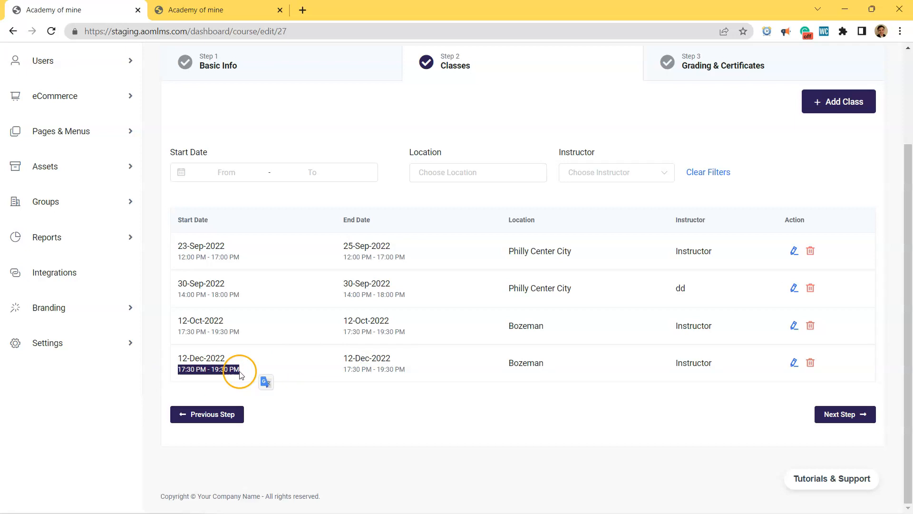
click(256, 368)
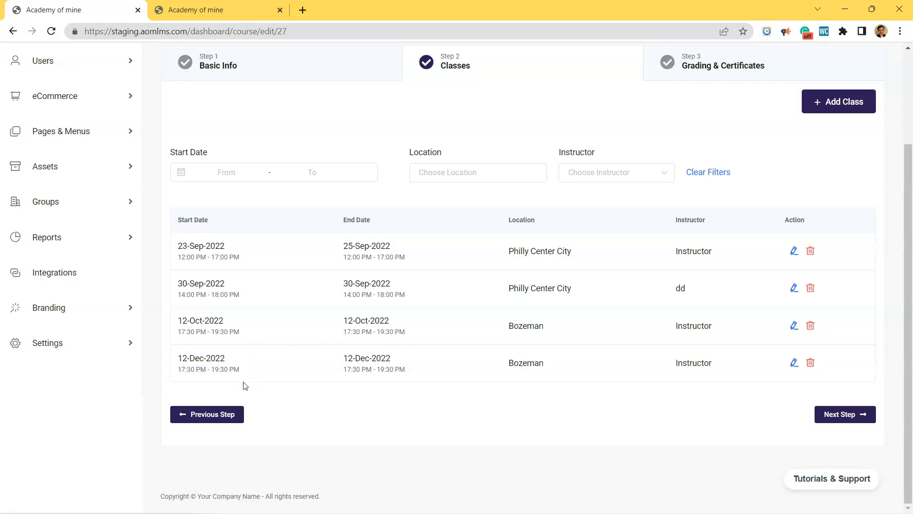
drag(465, 362, 553, 366)
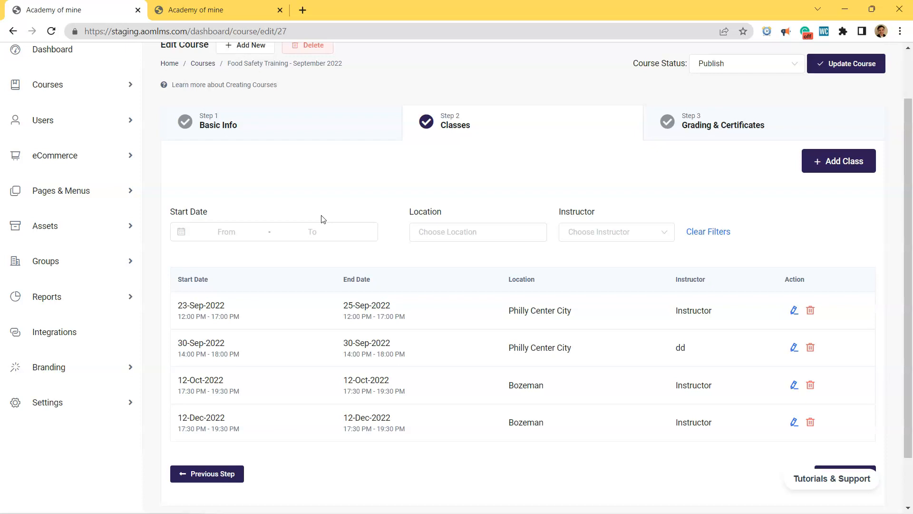
Switch to the course catalog page and choose Bozeman as the location for Food Safety Training (In-Person)
click(221, 9)
click(208, 471)
click(222, 357)
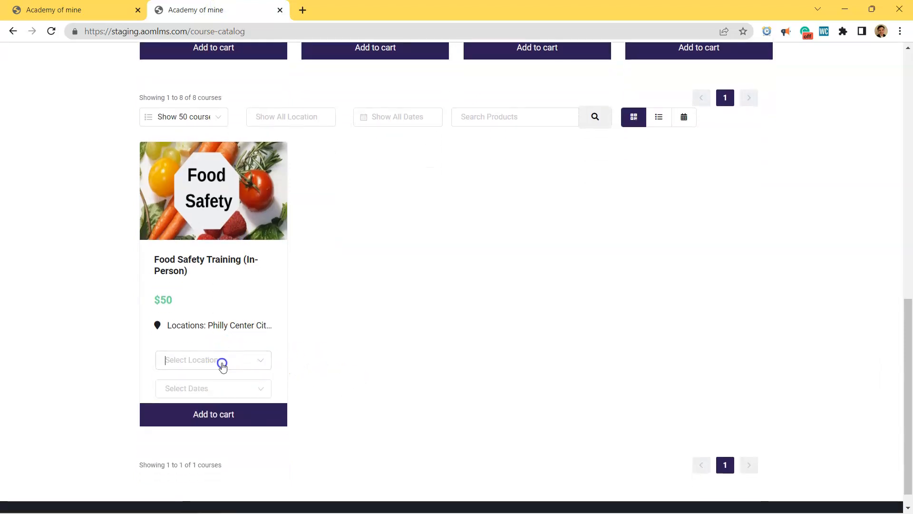
click(209, 412)
scroll(238, 352, down, 1)
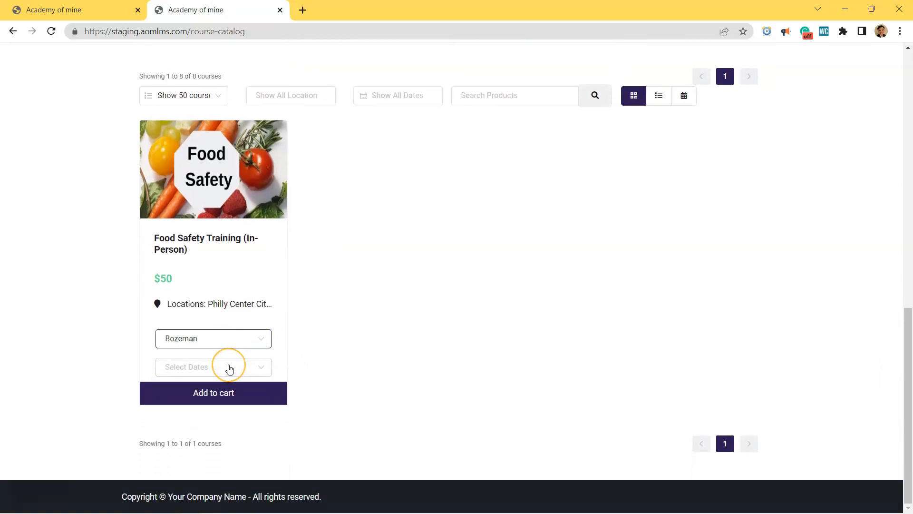
Try the 12-Oct-2022 and 12-Dec-2022 class dates for Bozeman, clear the date selection, and reopen the date choices
click(229, 369)
click(229, 399)
click(220, 373)
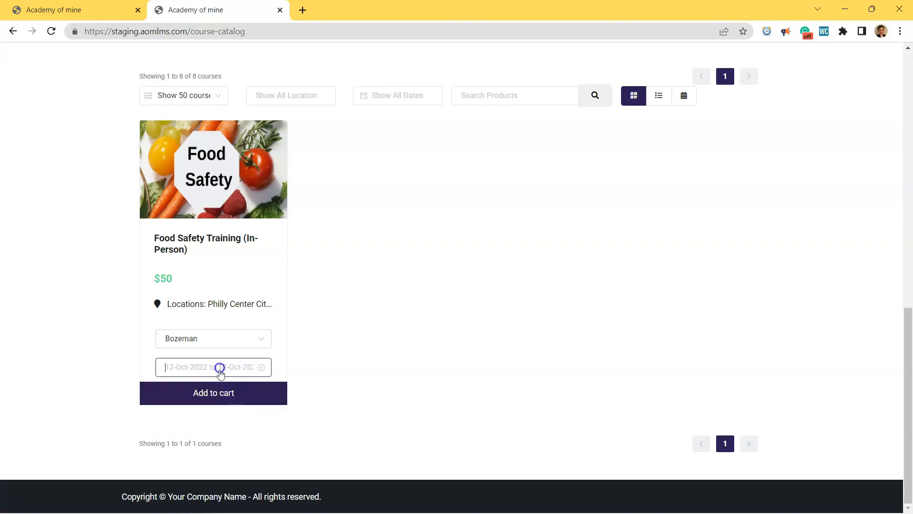
click(220, 416)
click(262, 367)
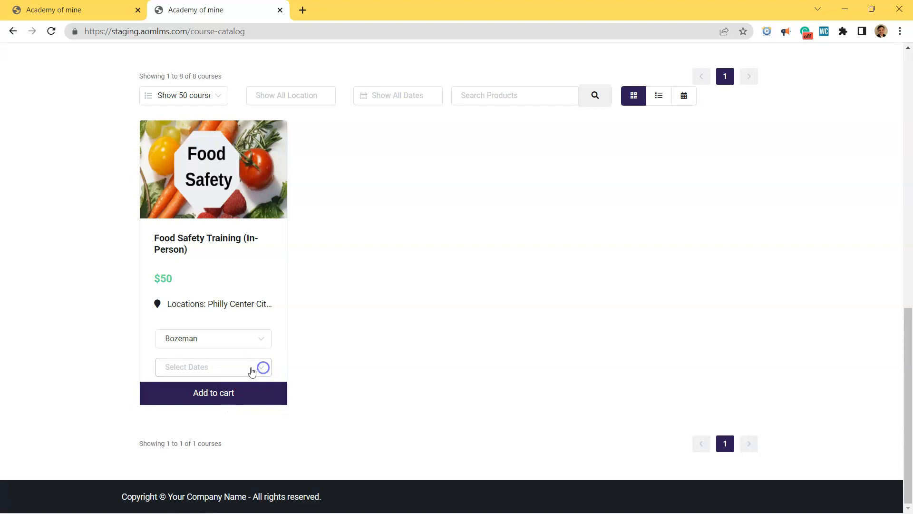
click(233, 368)
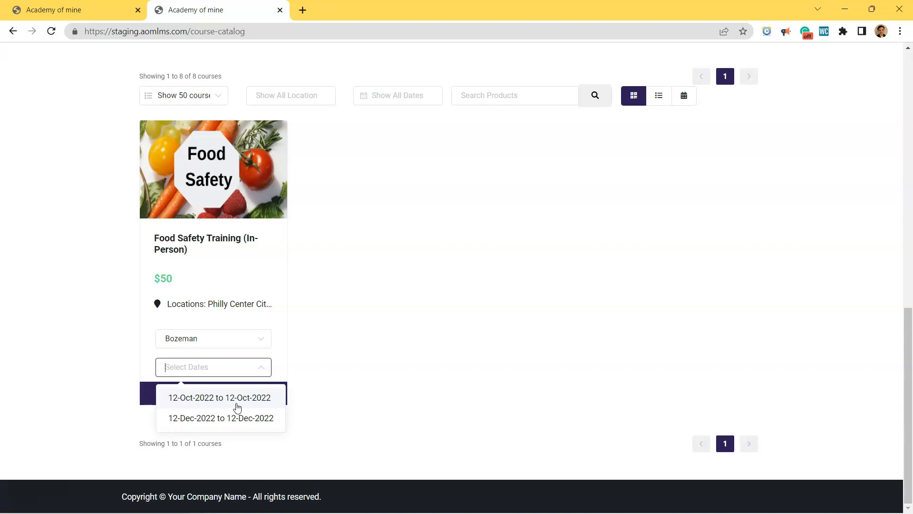
Choose the 12-Oct-2022 class date for the Bozeman location of Food Safety Training (In-Person)
click(247, 399)
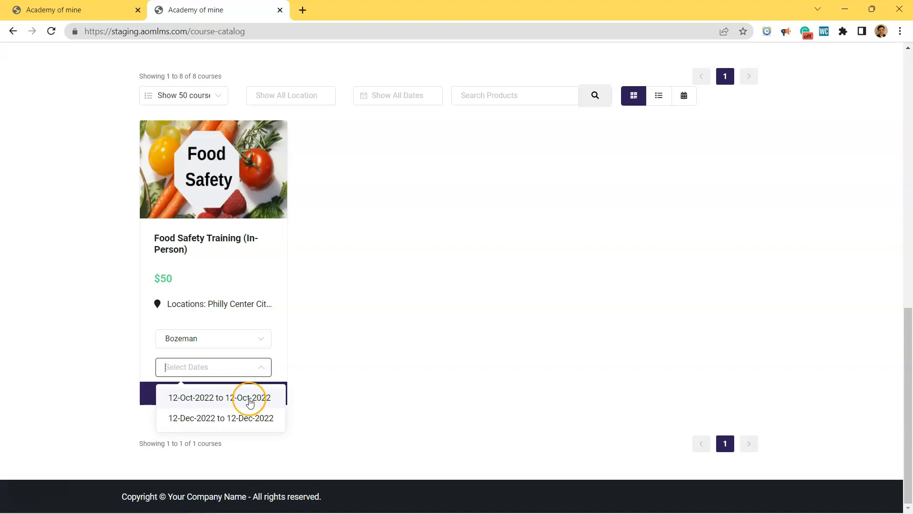
click(307, 372)
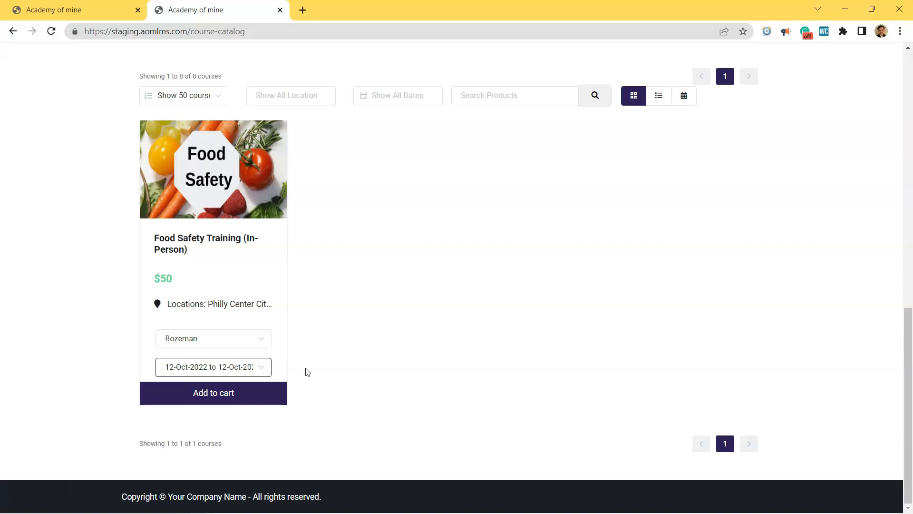
Return to the course editor, try to update the published Food Safety Training course, and dismiss the alert
click(105, 10)
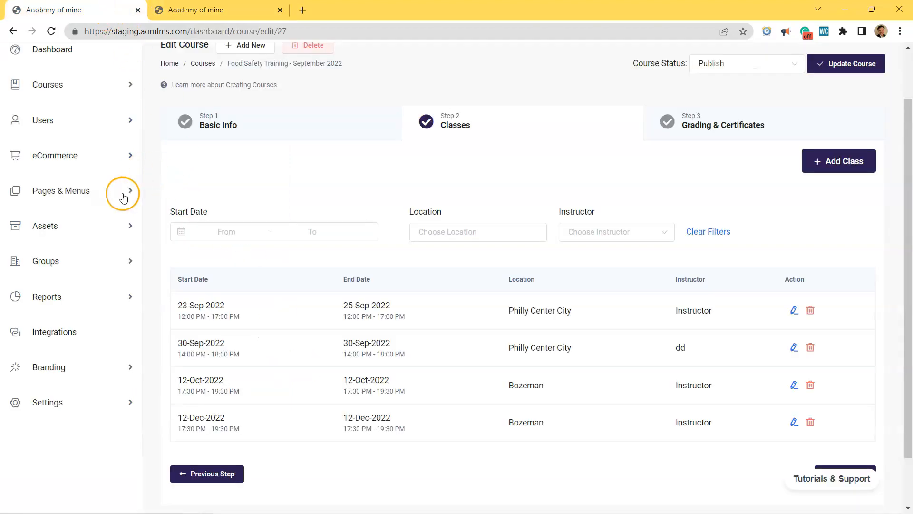
scroll(123, 198, up, 2)
click(36, 145)
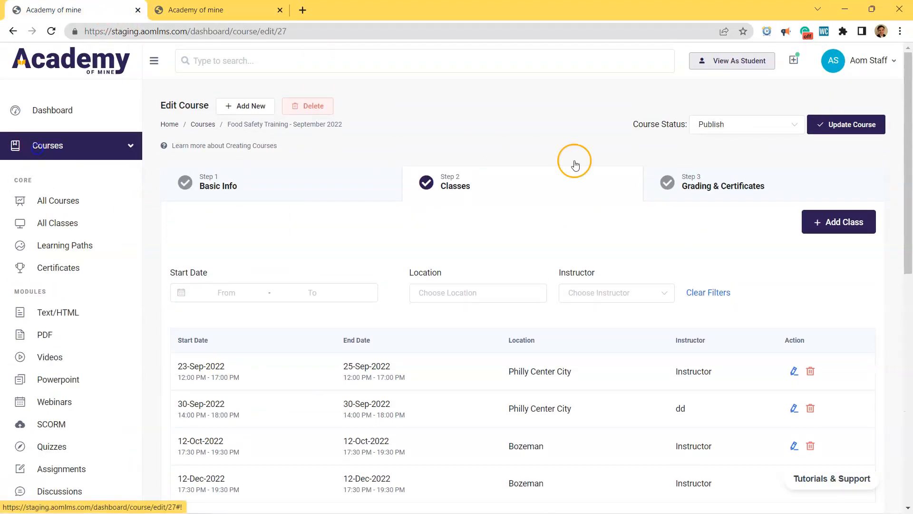
click(852, 124)
click(559, 107)
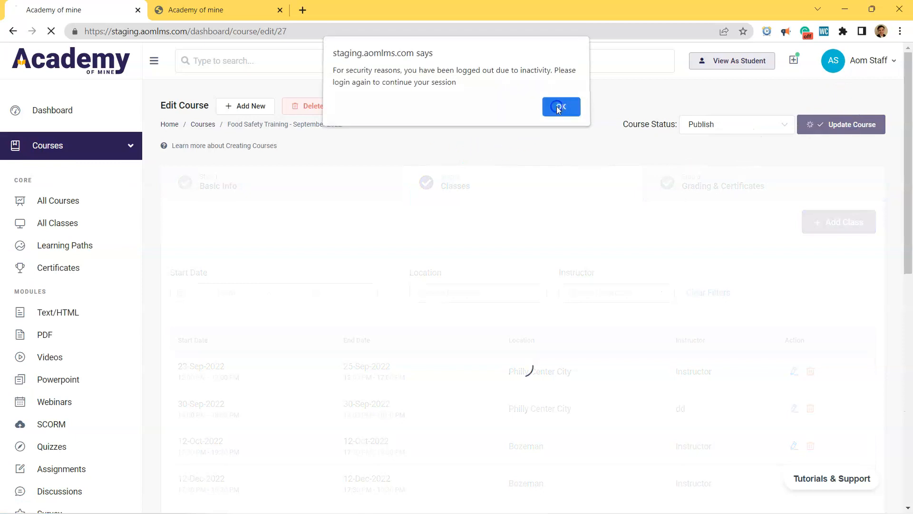
Open the management page of Food Safety Training - September 2022 from the full course list and review its class listing
click(67, 180)
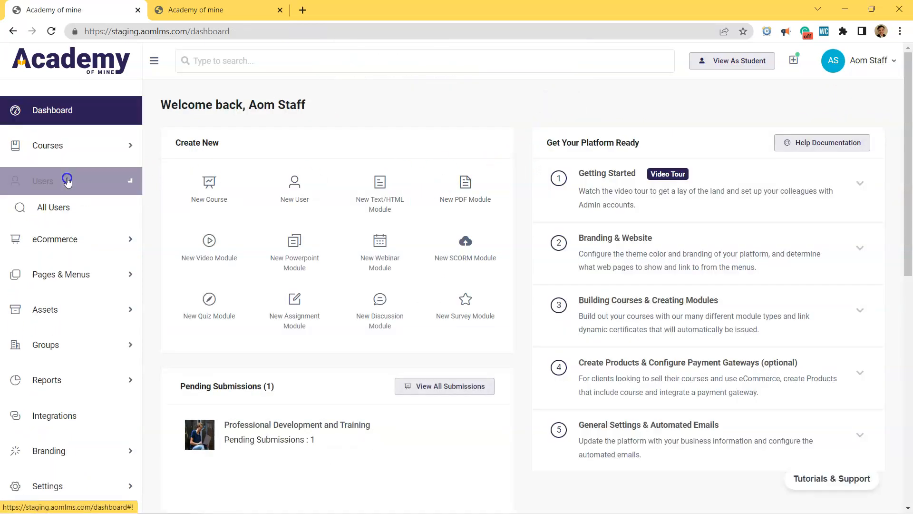
click(65, 147)
click(72, 198)
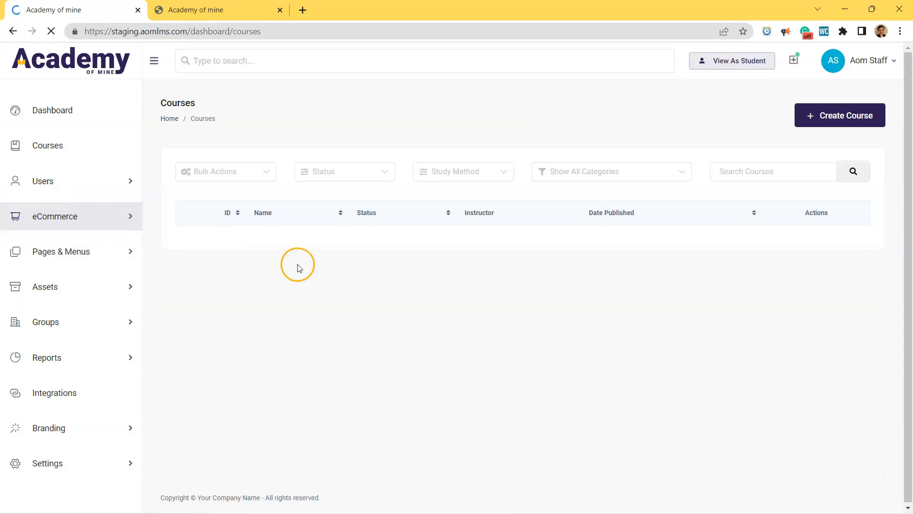
click(268, 279)
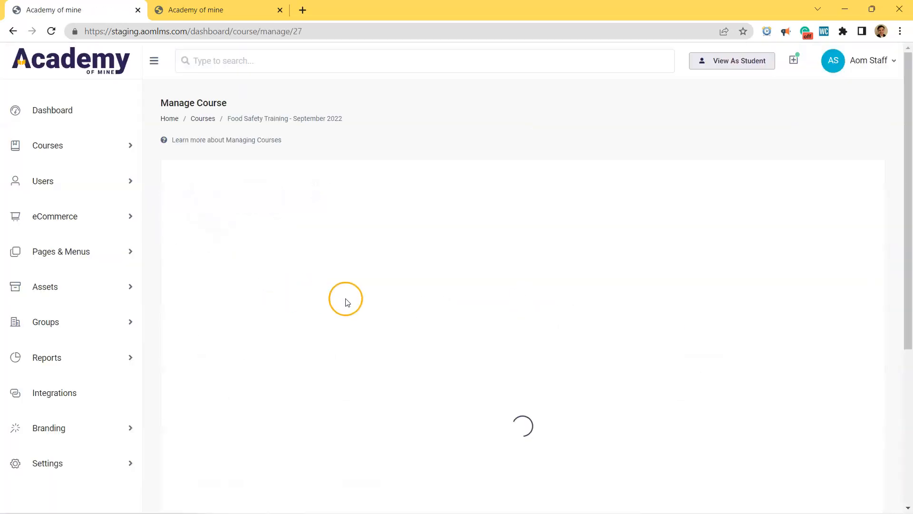
scroll(405, 308, down, 5)
scroll(457, 323, up, 5)
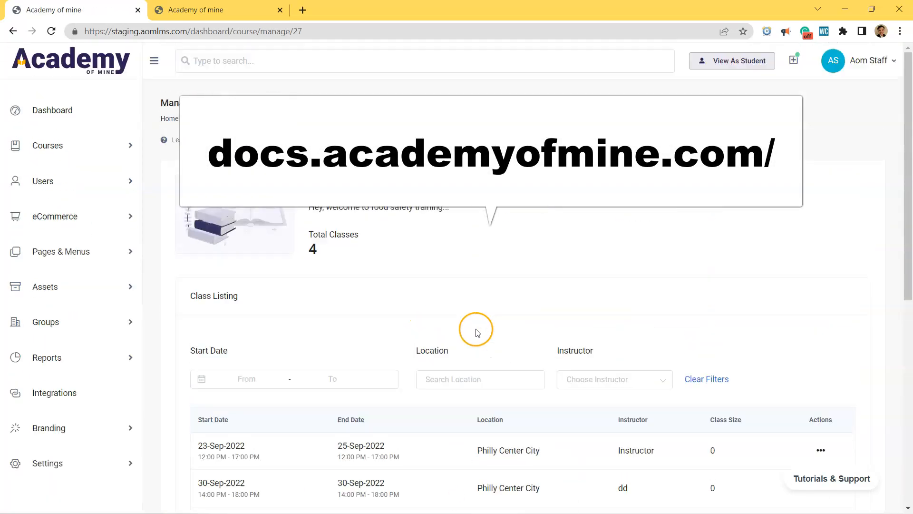
scroll(532, 342, down, 1)
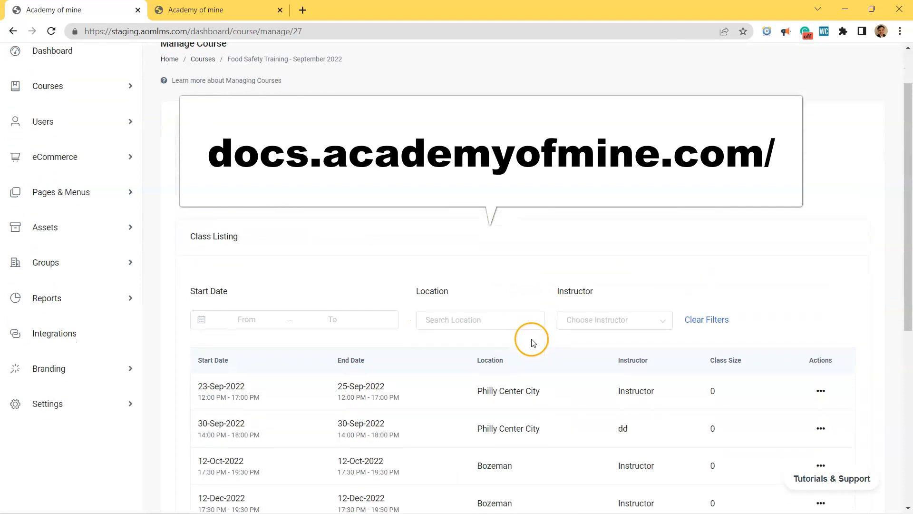